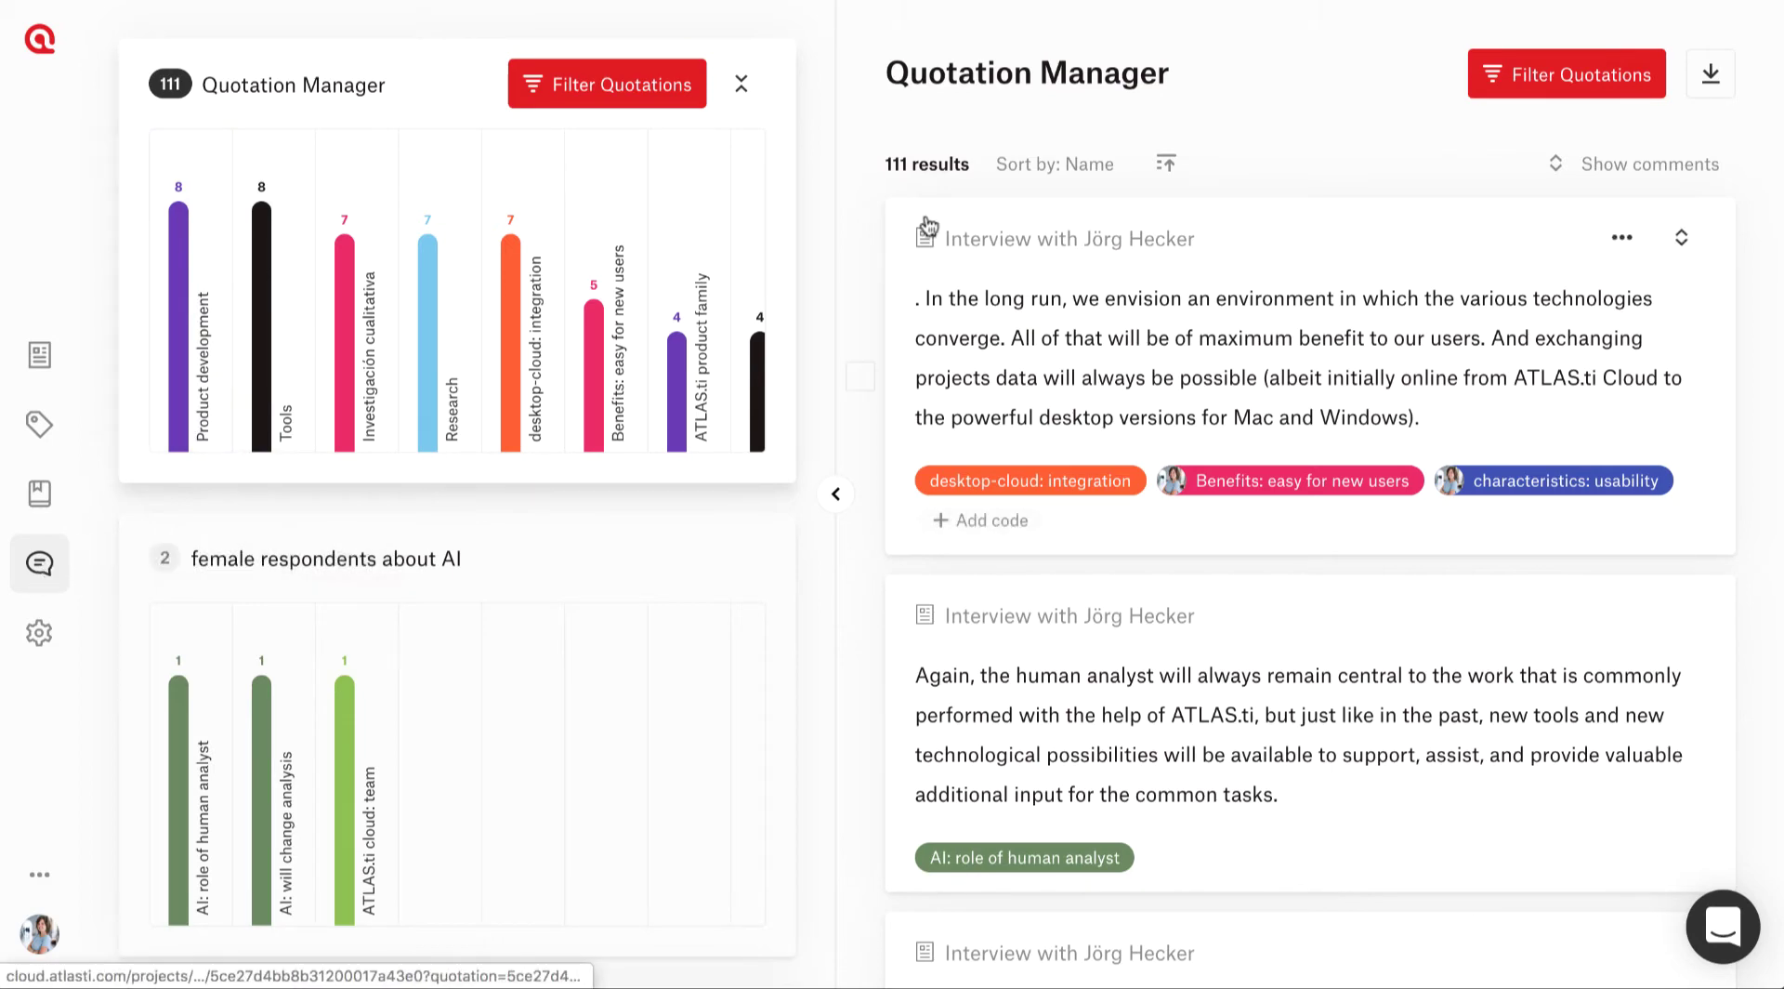
Scroll the Quotation Manager list down to the quotation about AI offering new possibilities to data analysts.
scroll(894, 632, "down", 10)
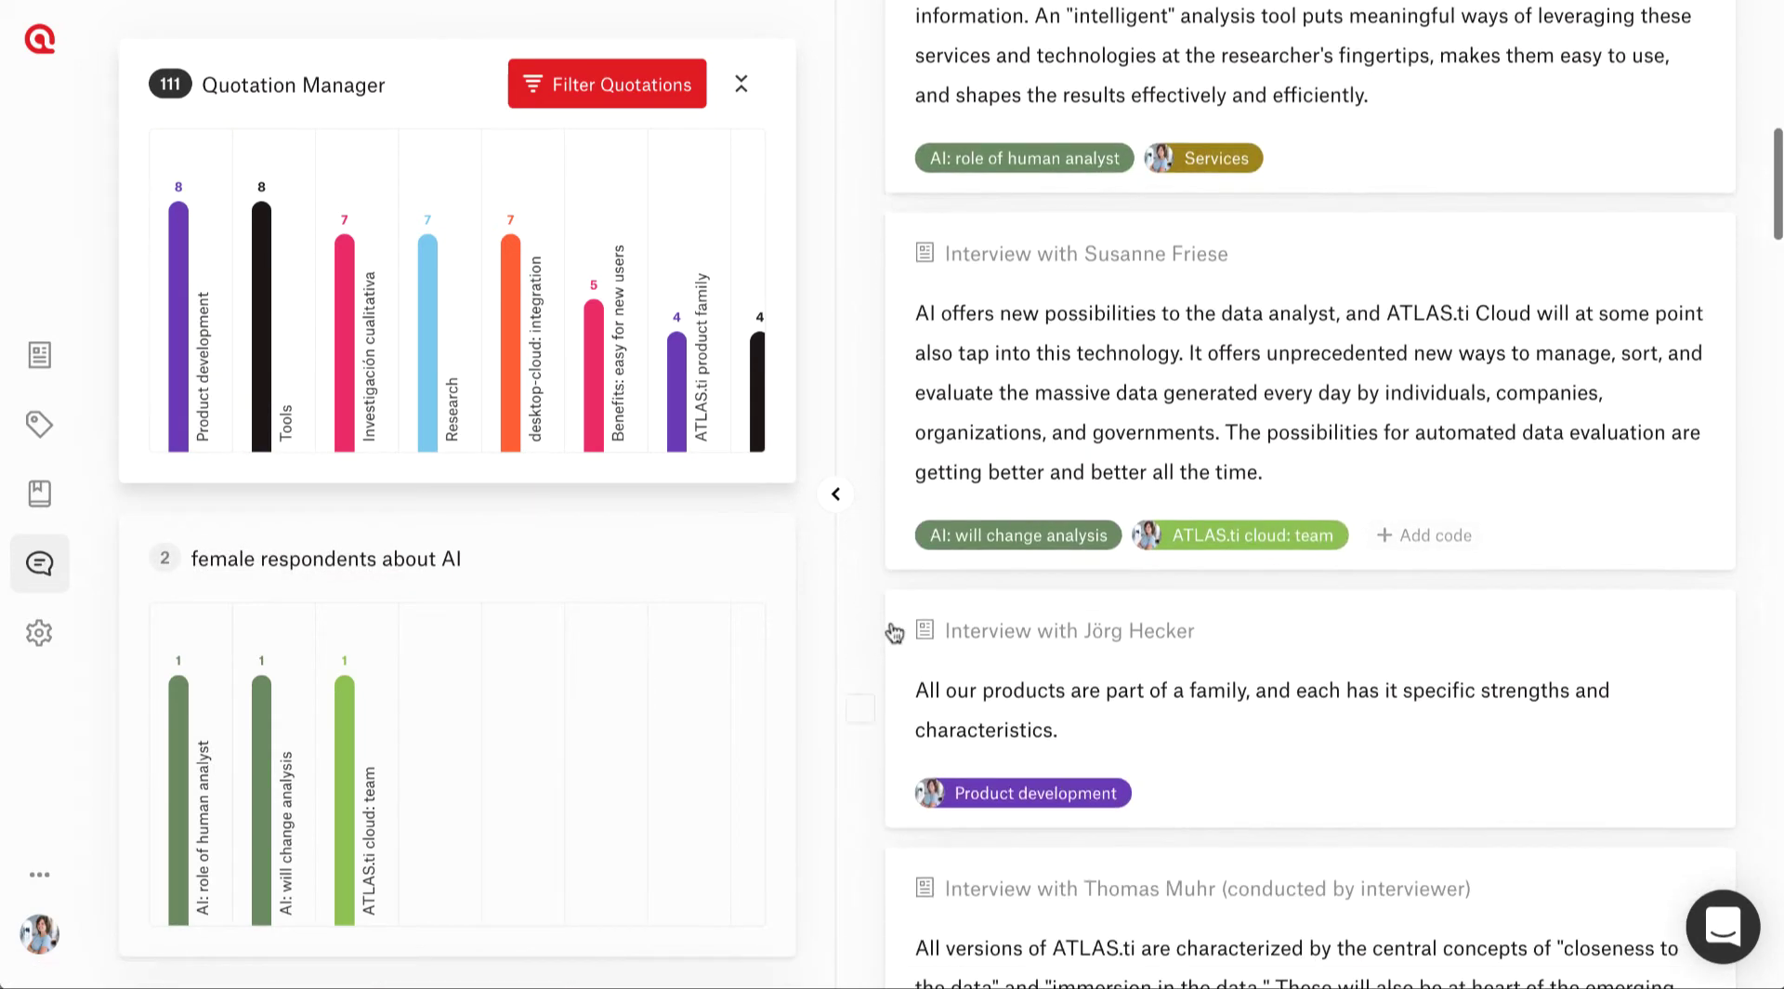
scroll(894, 632, "down", 1)
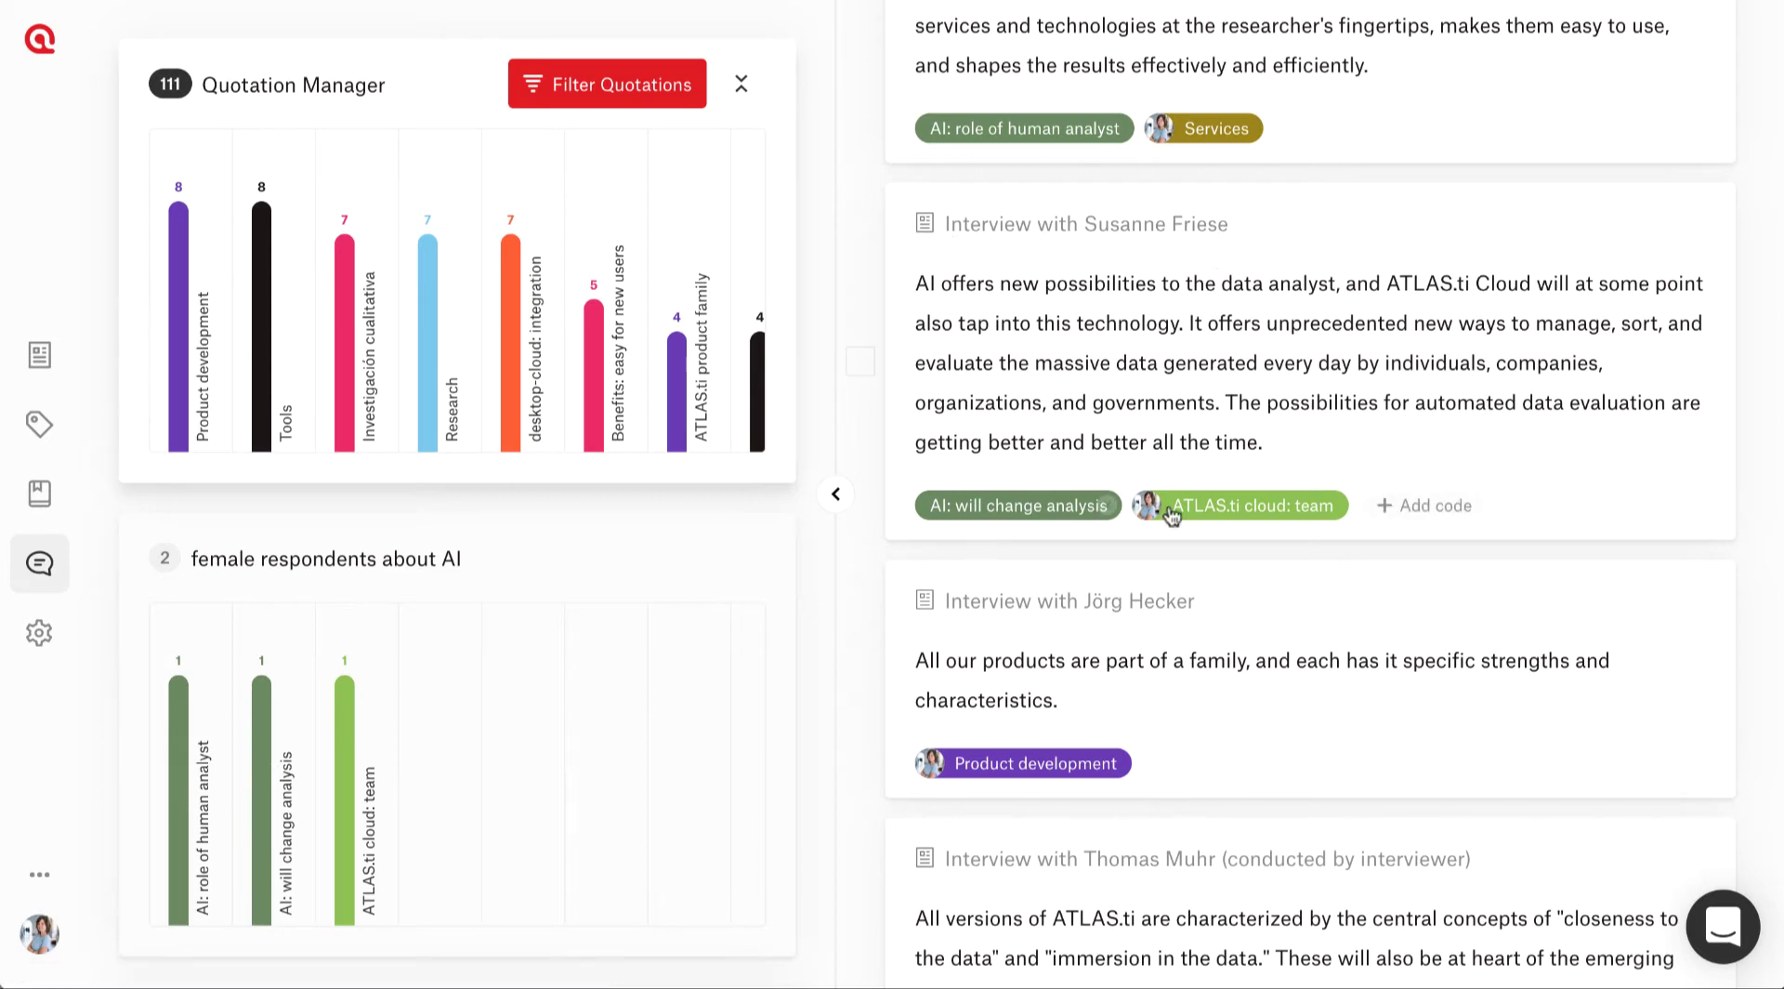
Add the code 'Benefits: integrated support' to the AI-possibilities quotation and update it.
left_click(1450, 506)
left_click(1456, 580)
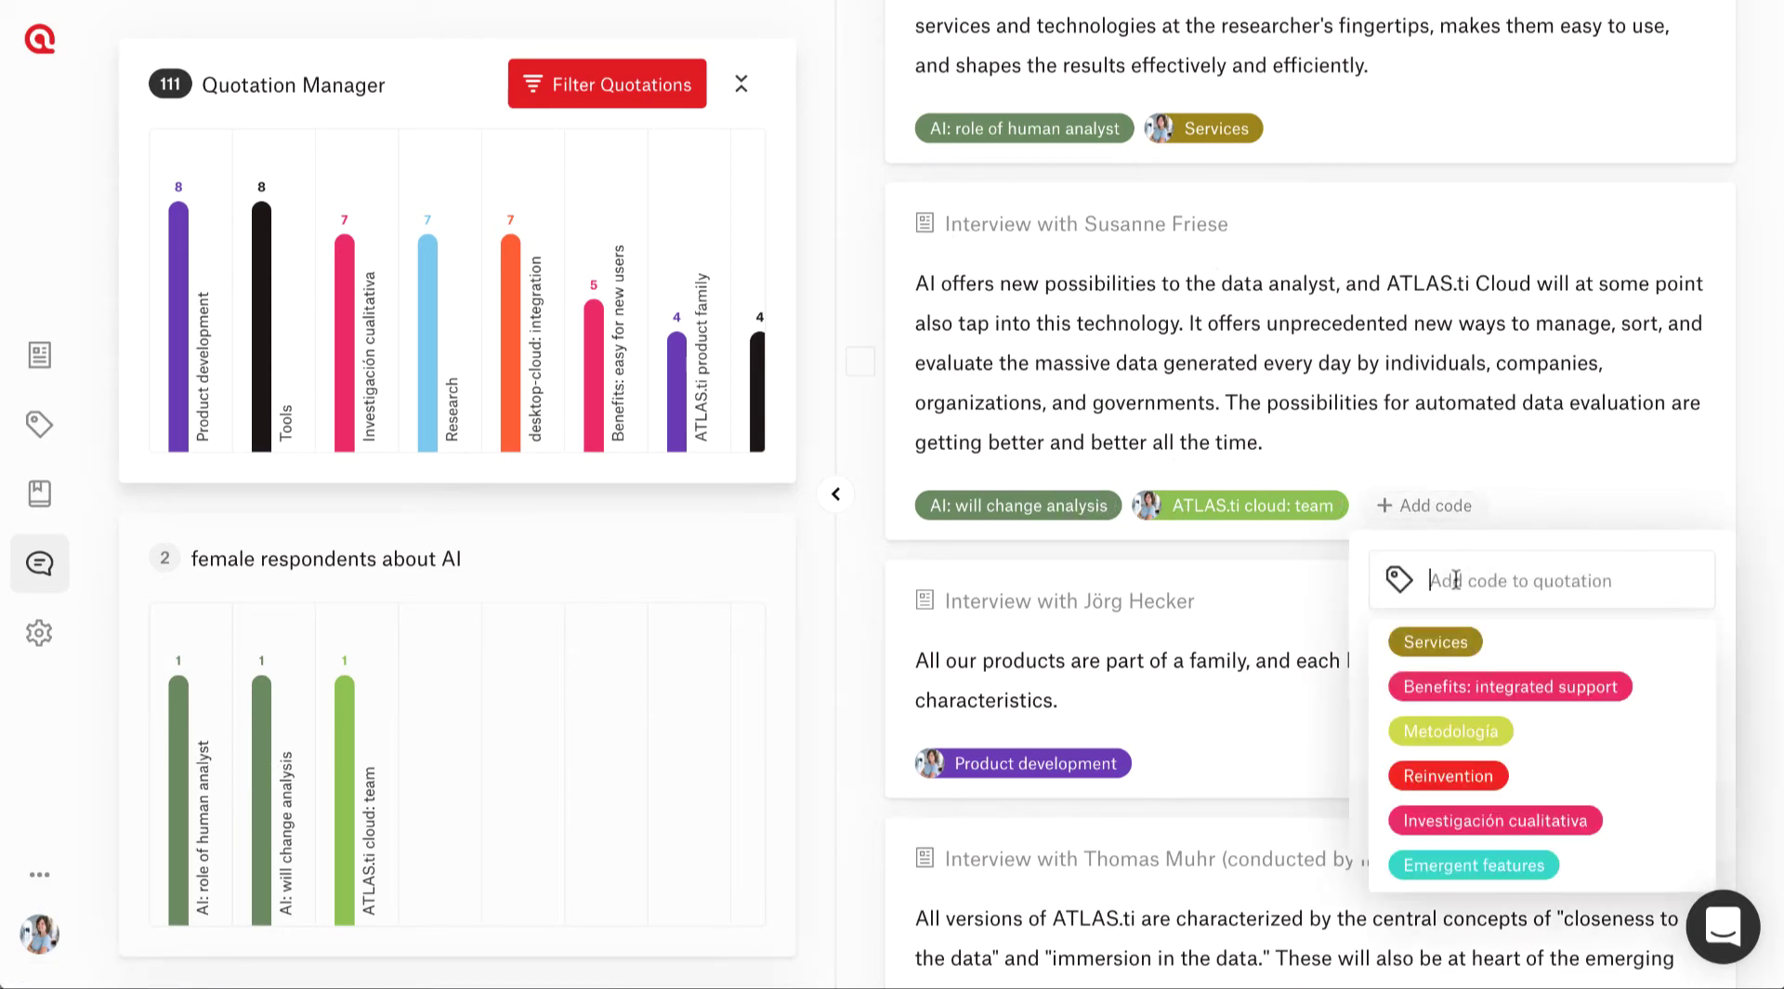
left_click(1468, 685)
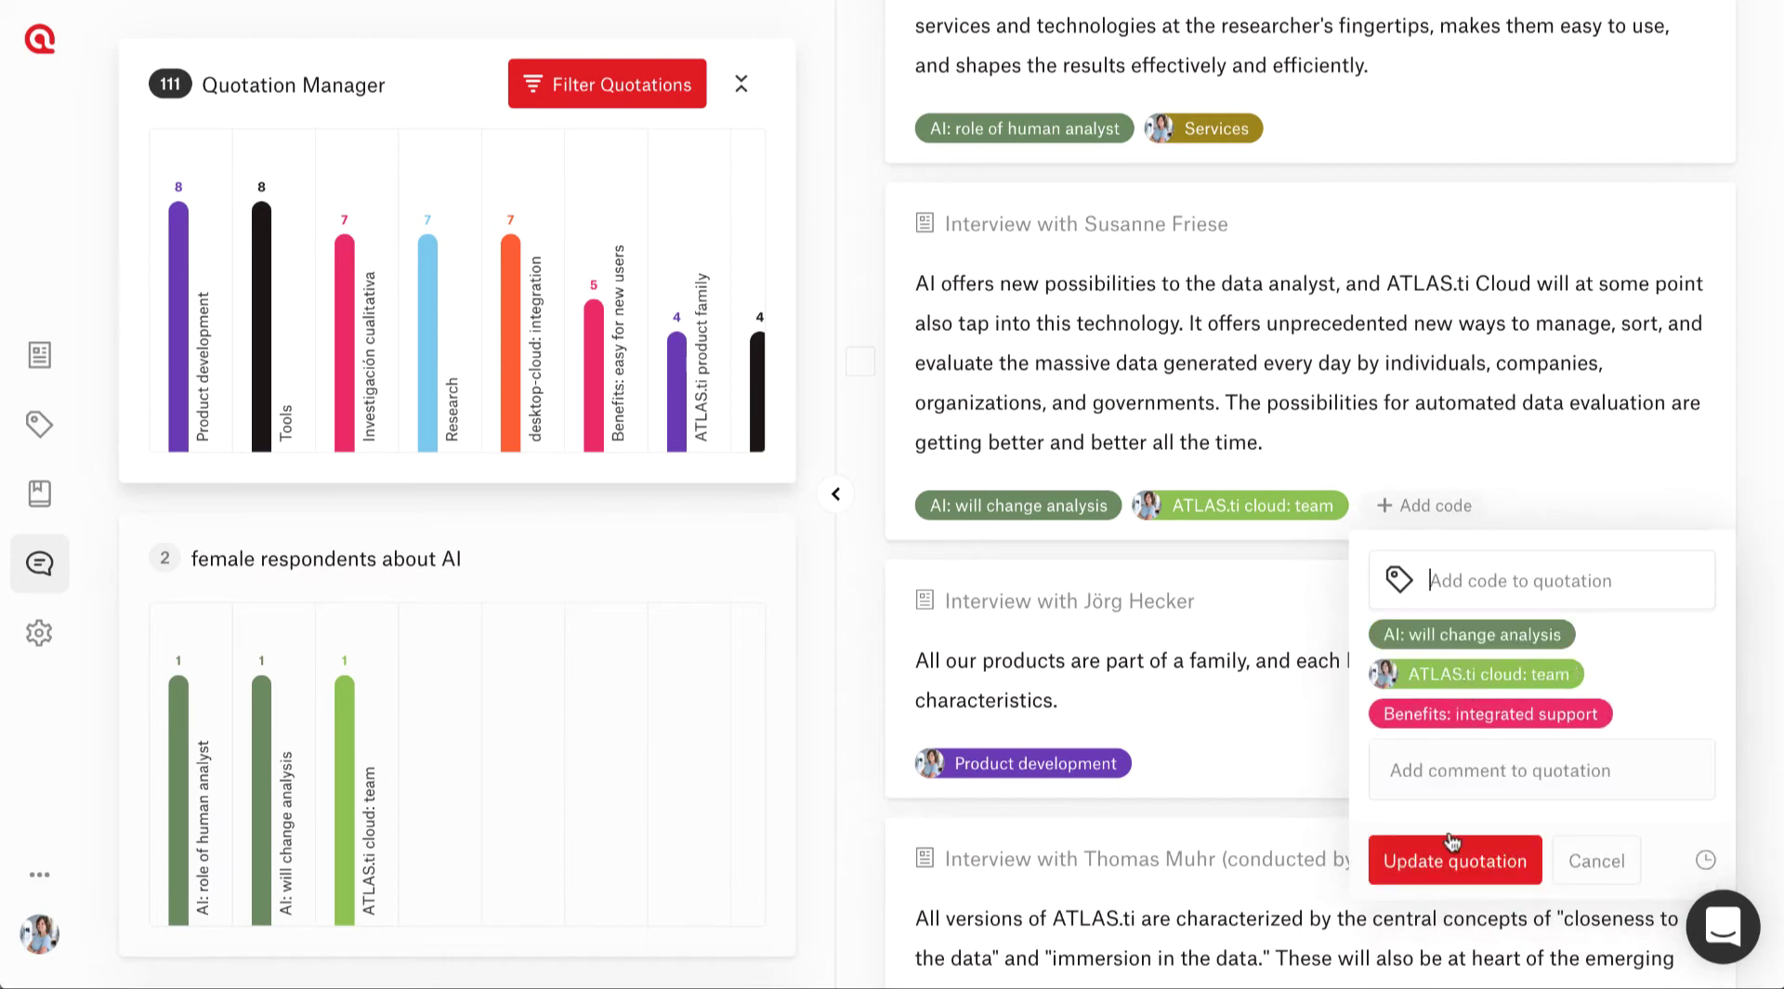
left_click(1453, 869)
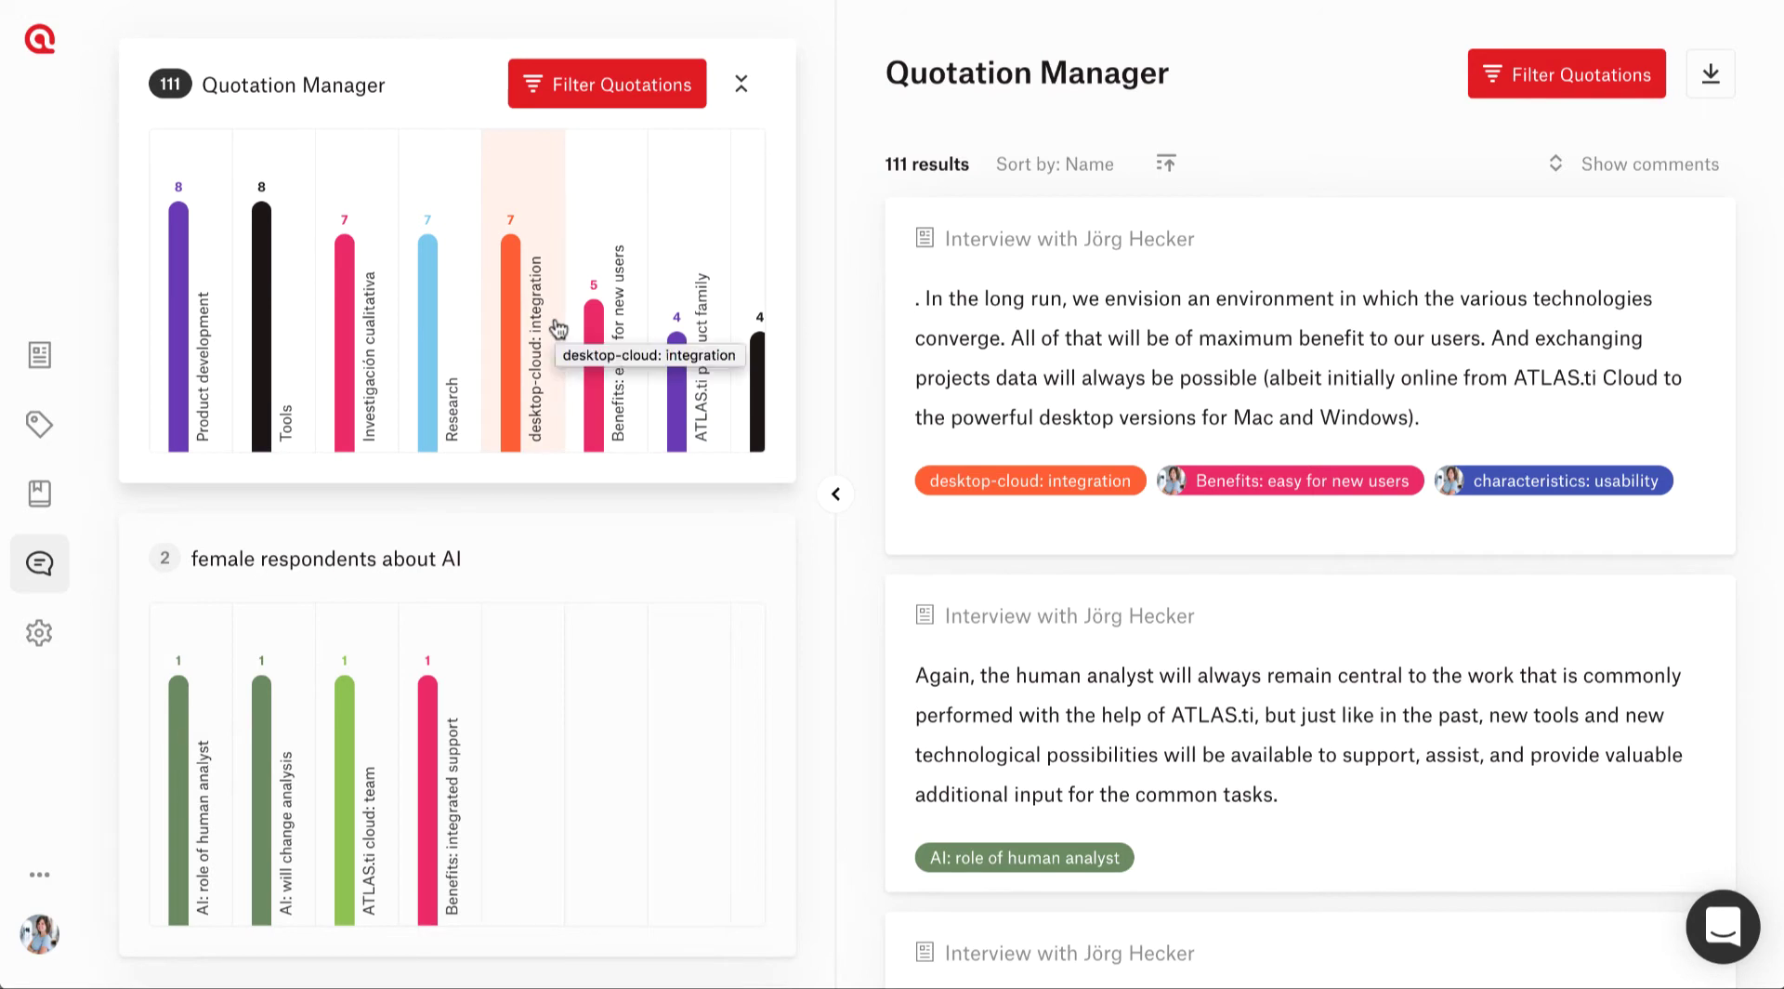
scroll(558, 327, "right", 10)
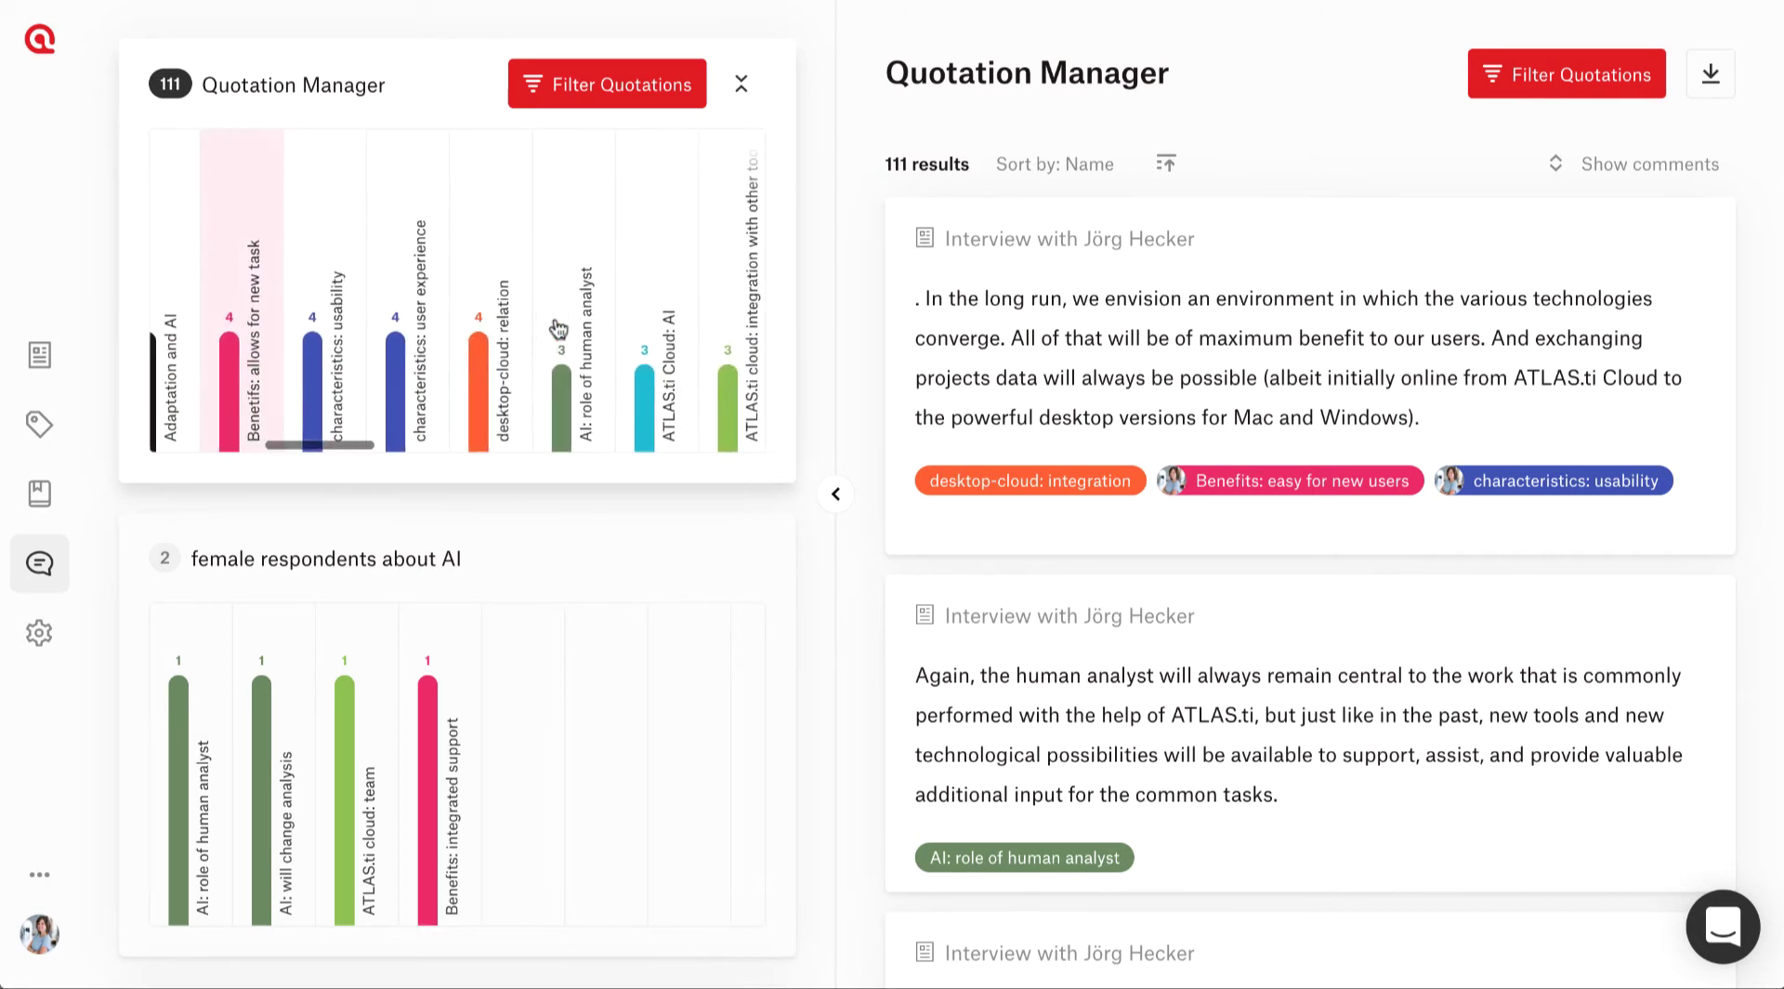
left_click(477, 337)
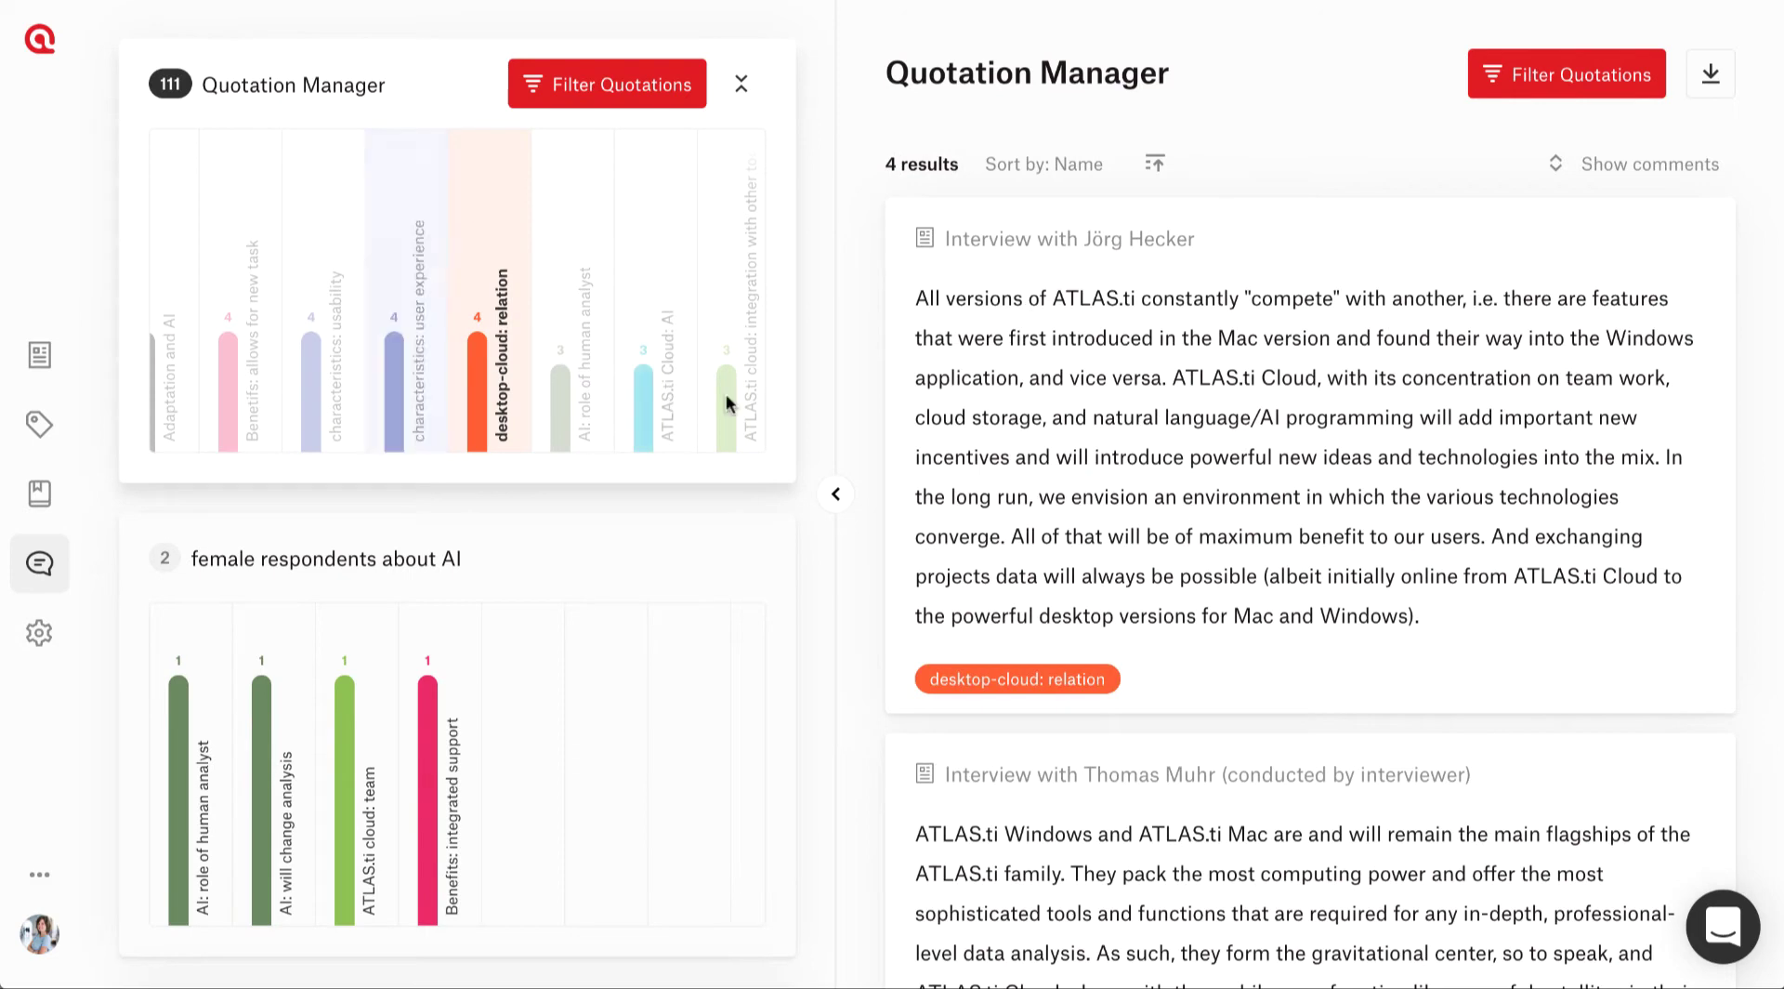
left_click(583, 321)
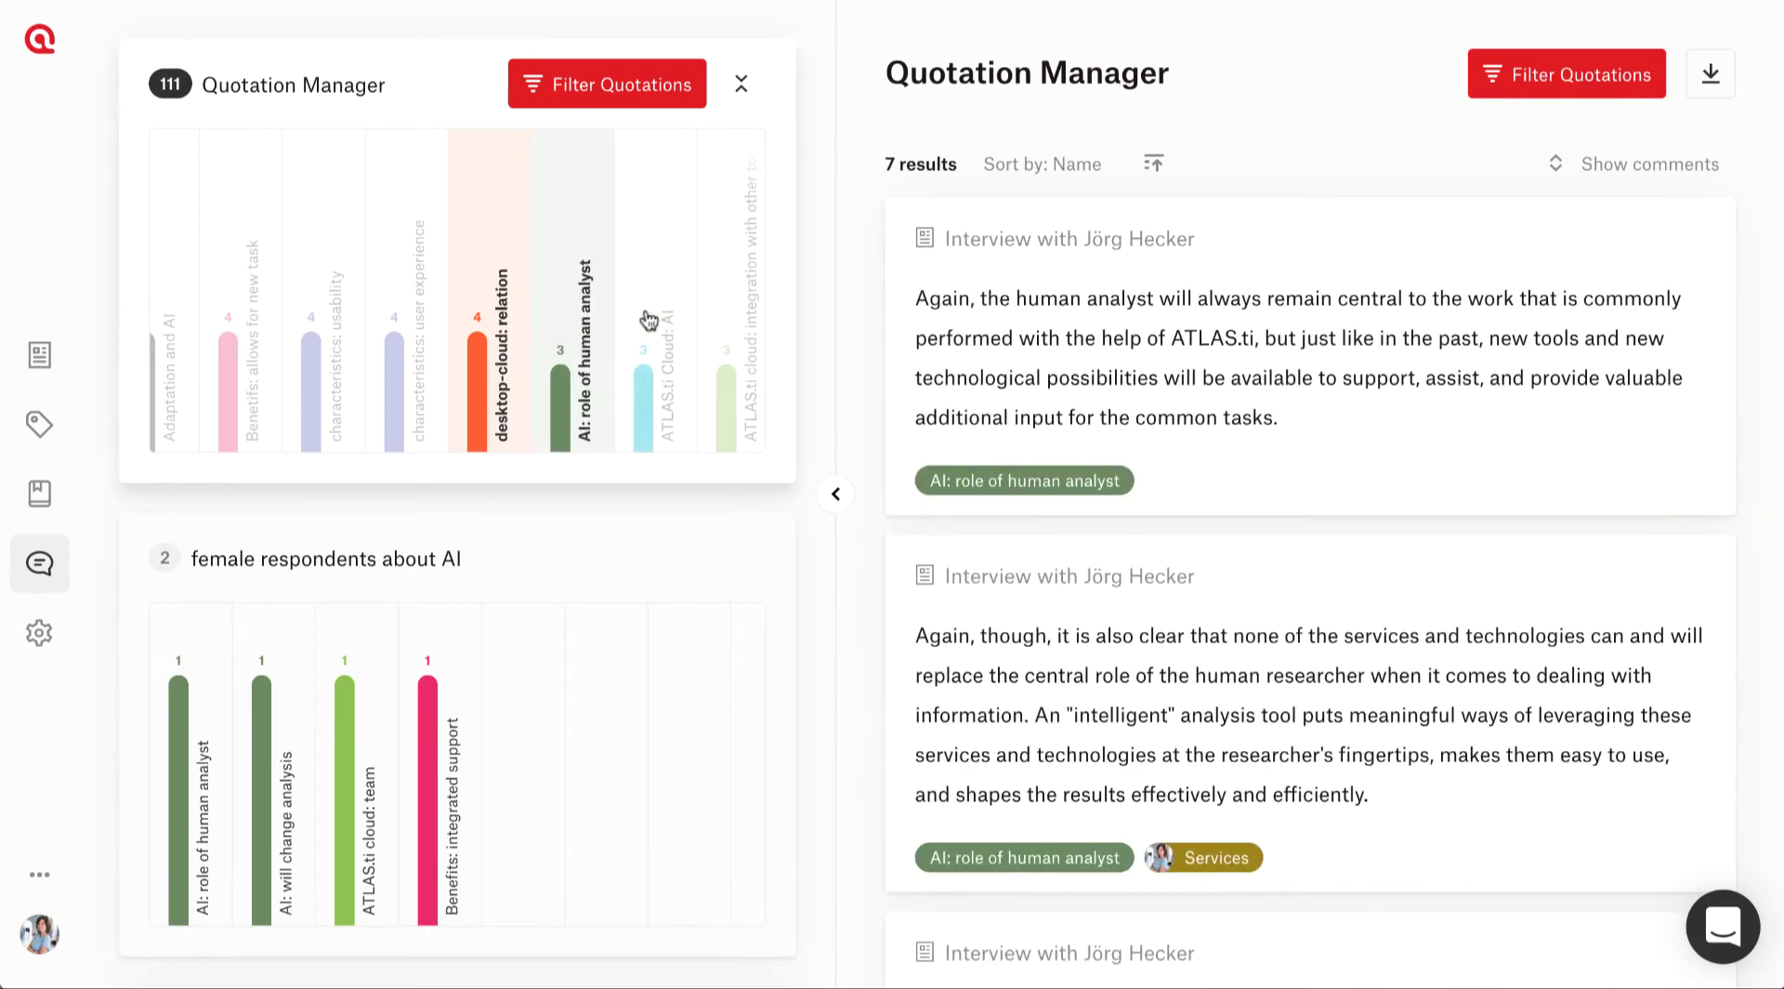
left_click(666, 325)
scroll(661, 331, "right", 2)
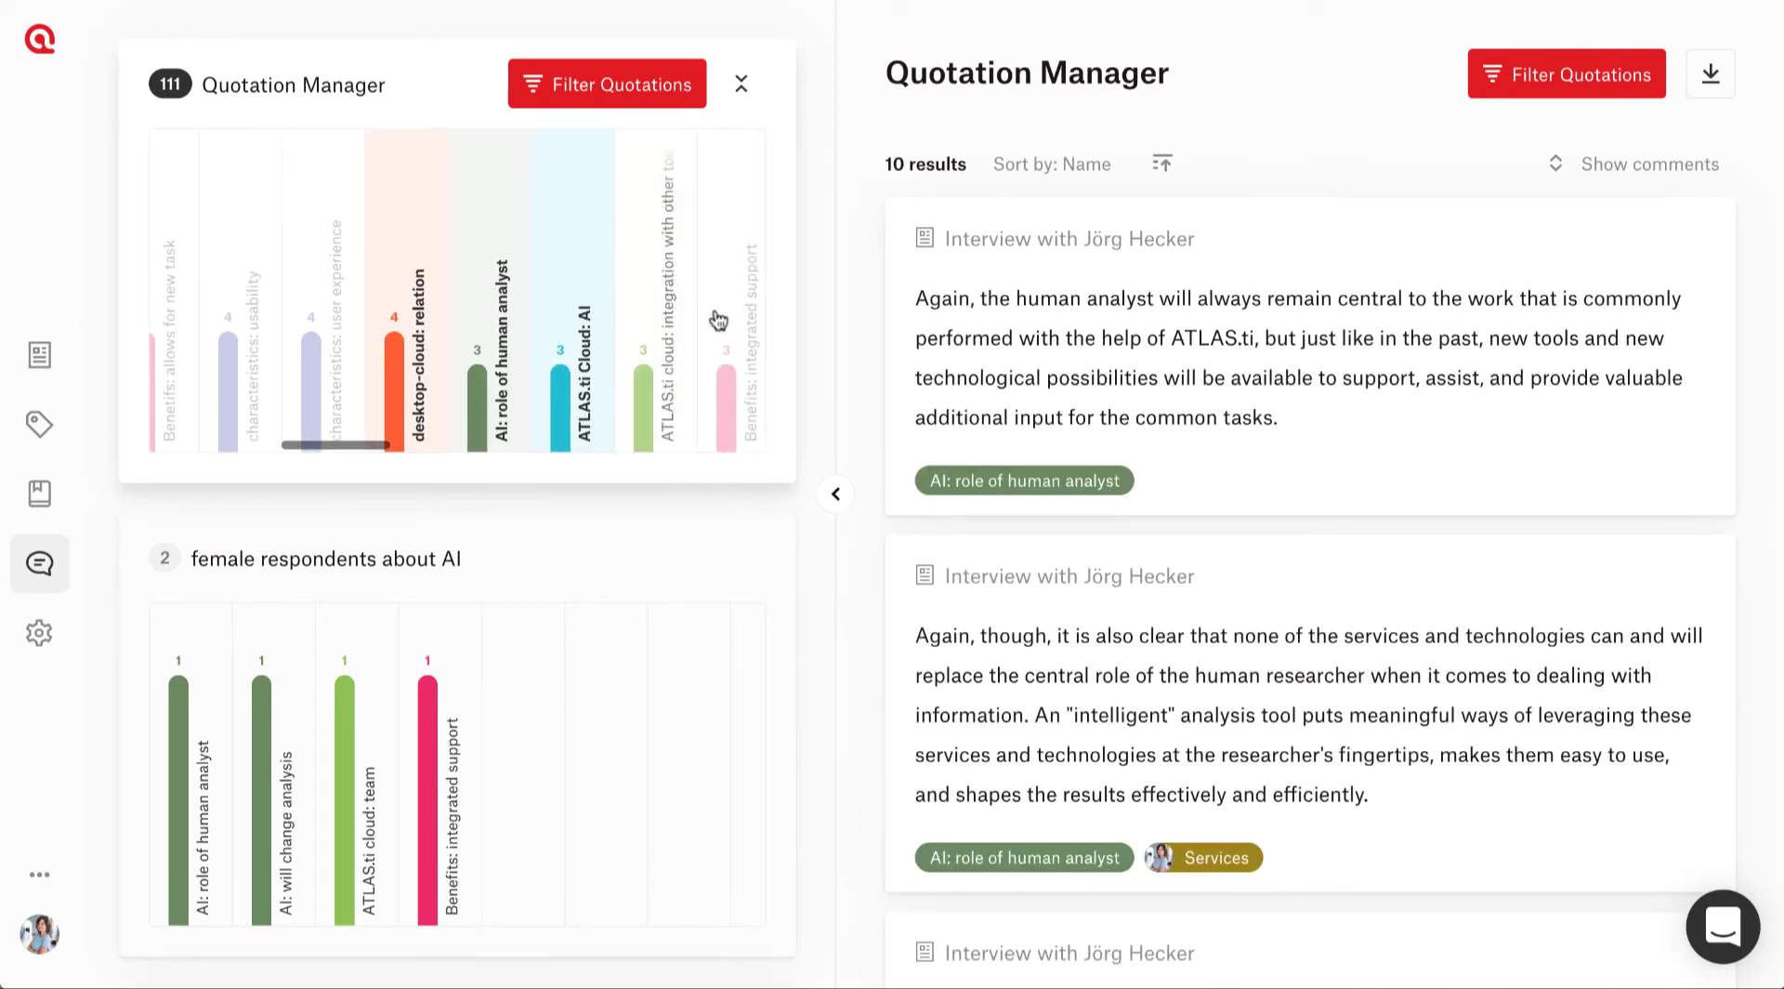
left_click(587, 391)
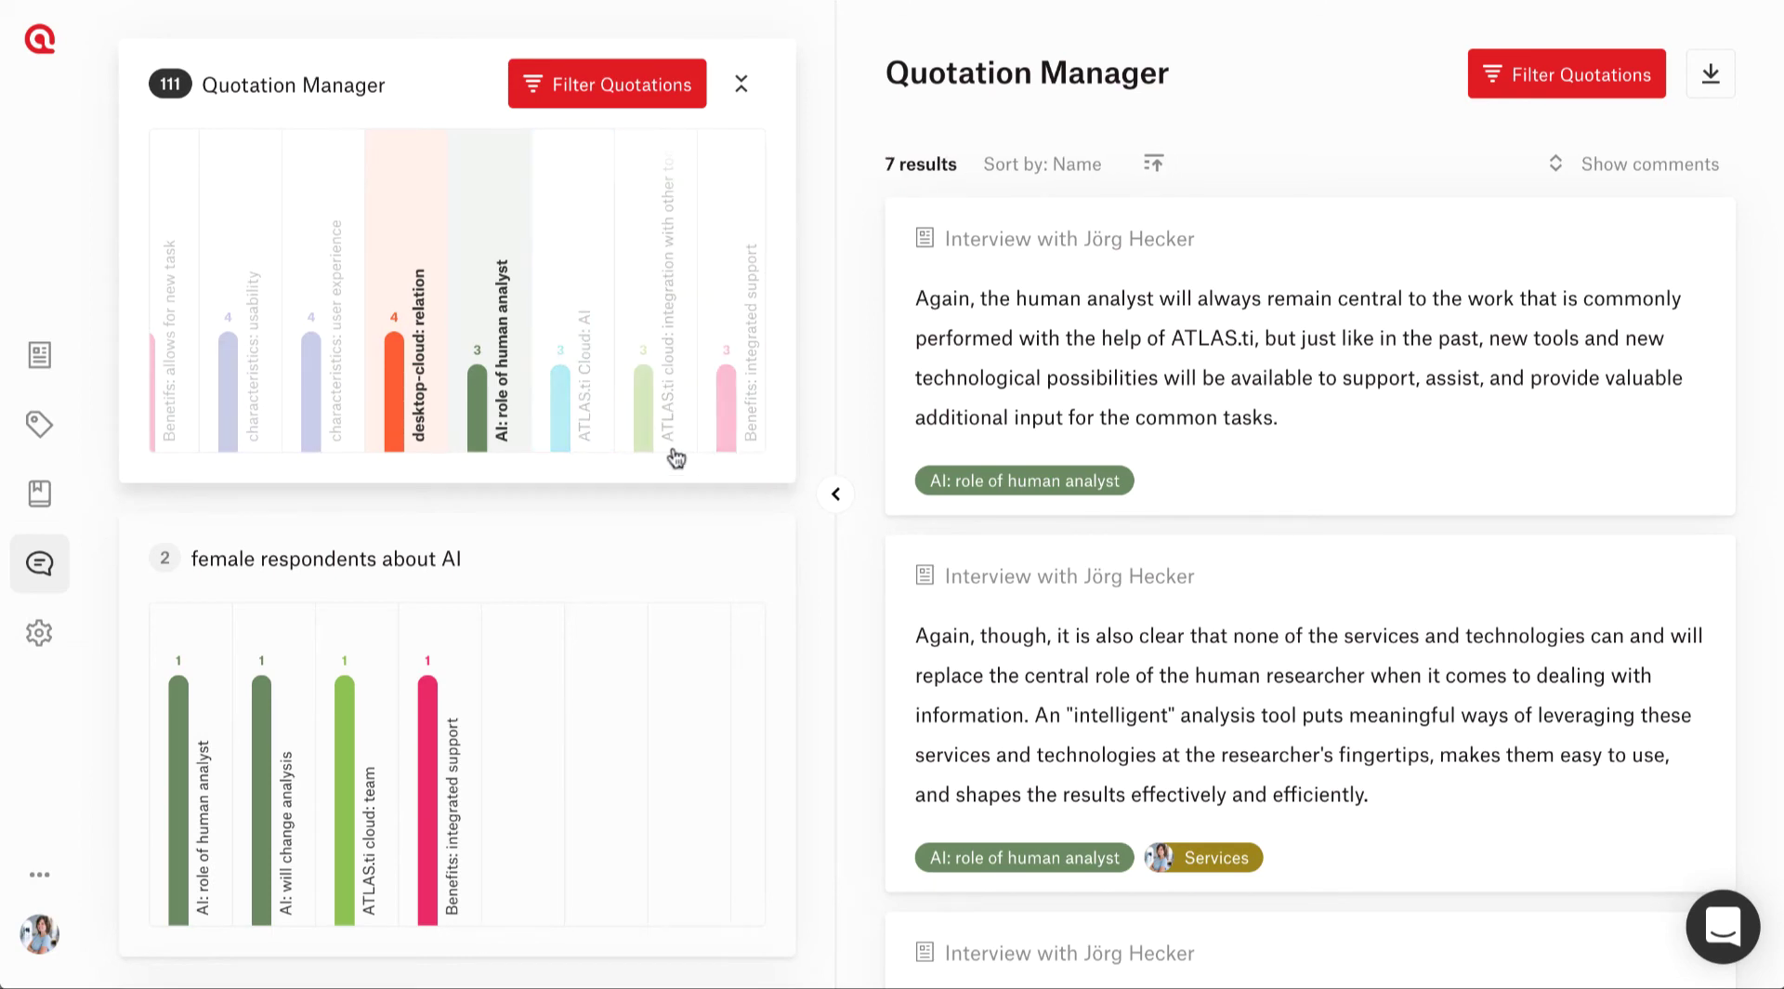
left_click(502, 397)
left_click(400, 373)
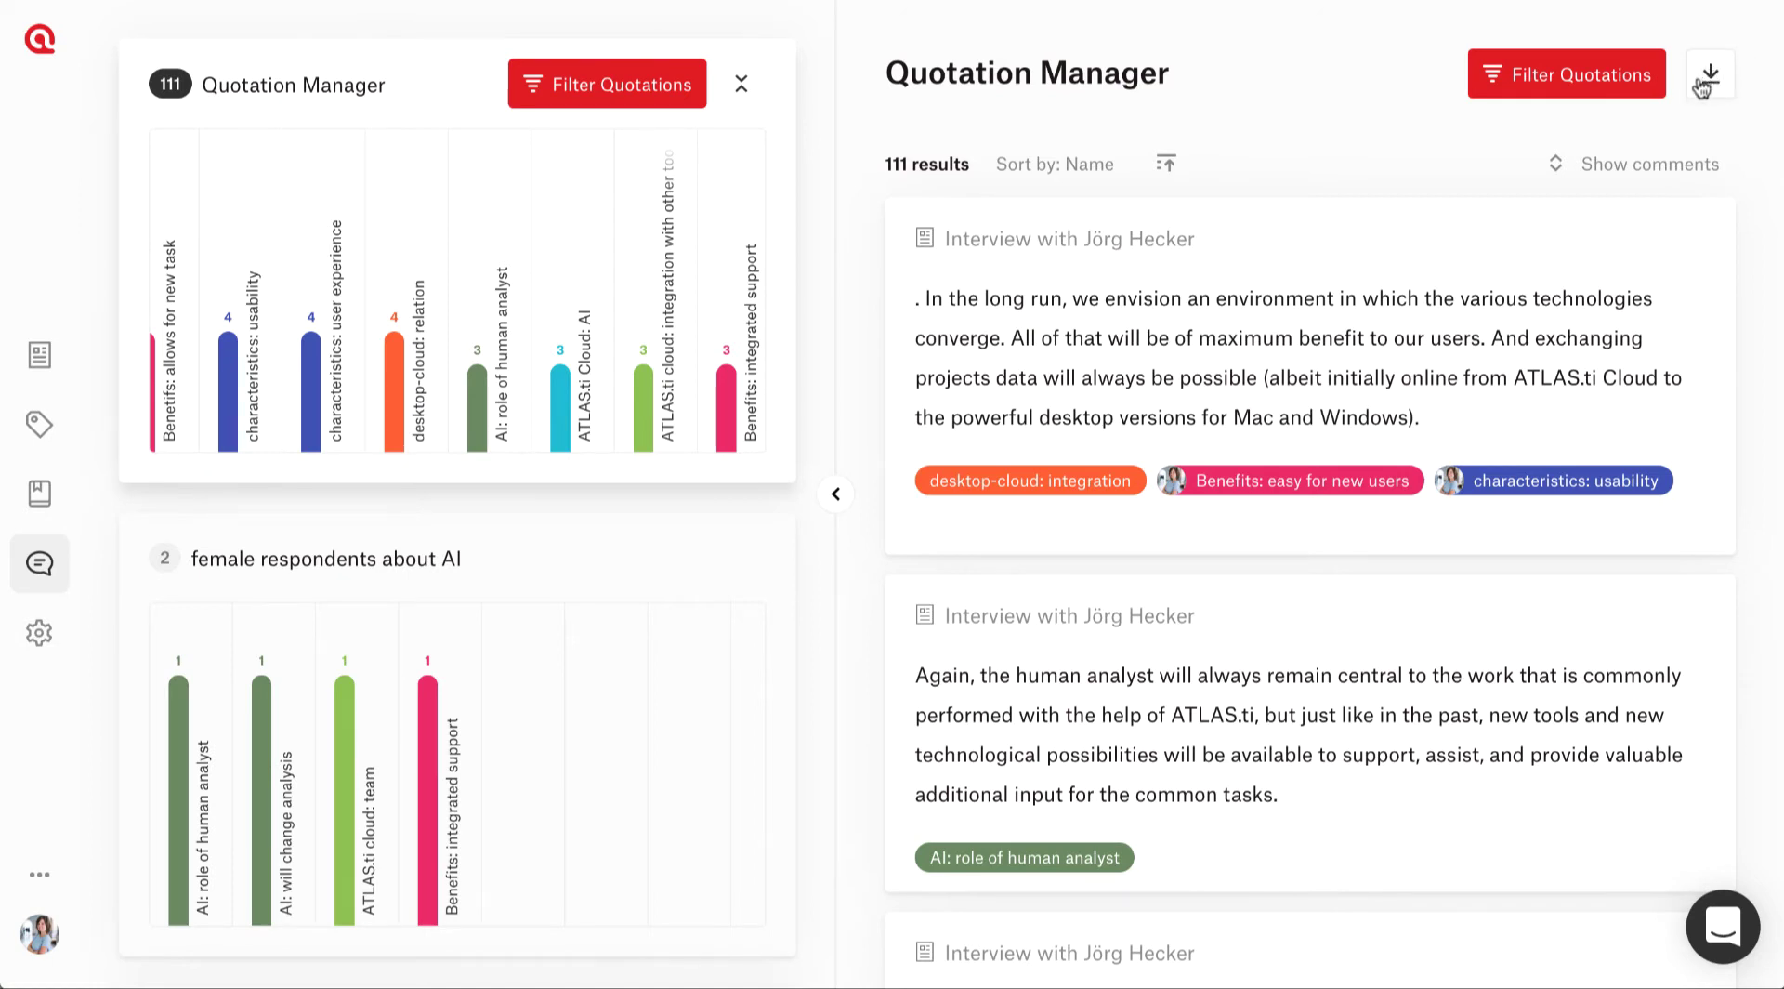
Show comment fields on all quotations and select the first quotation card.
left_click(1616, 166)
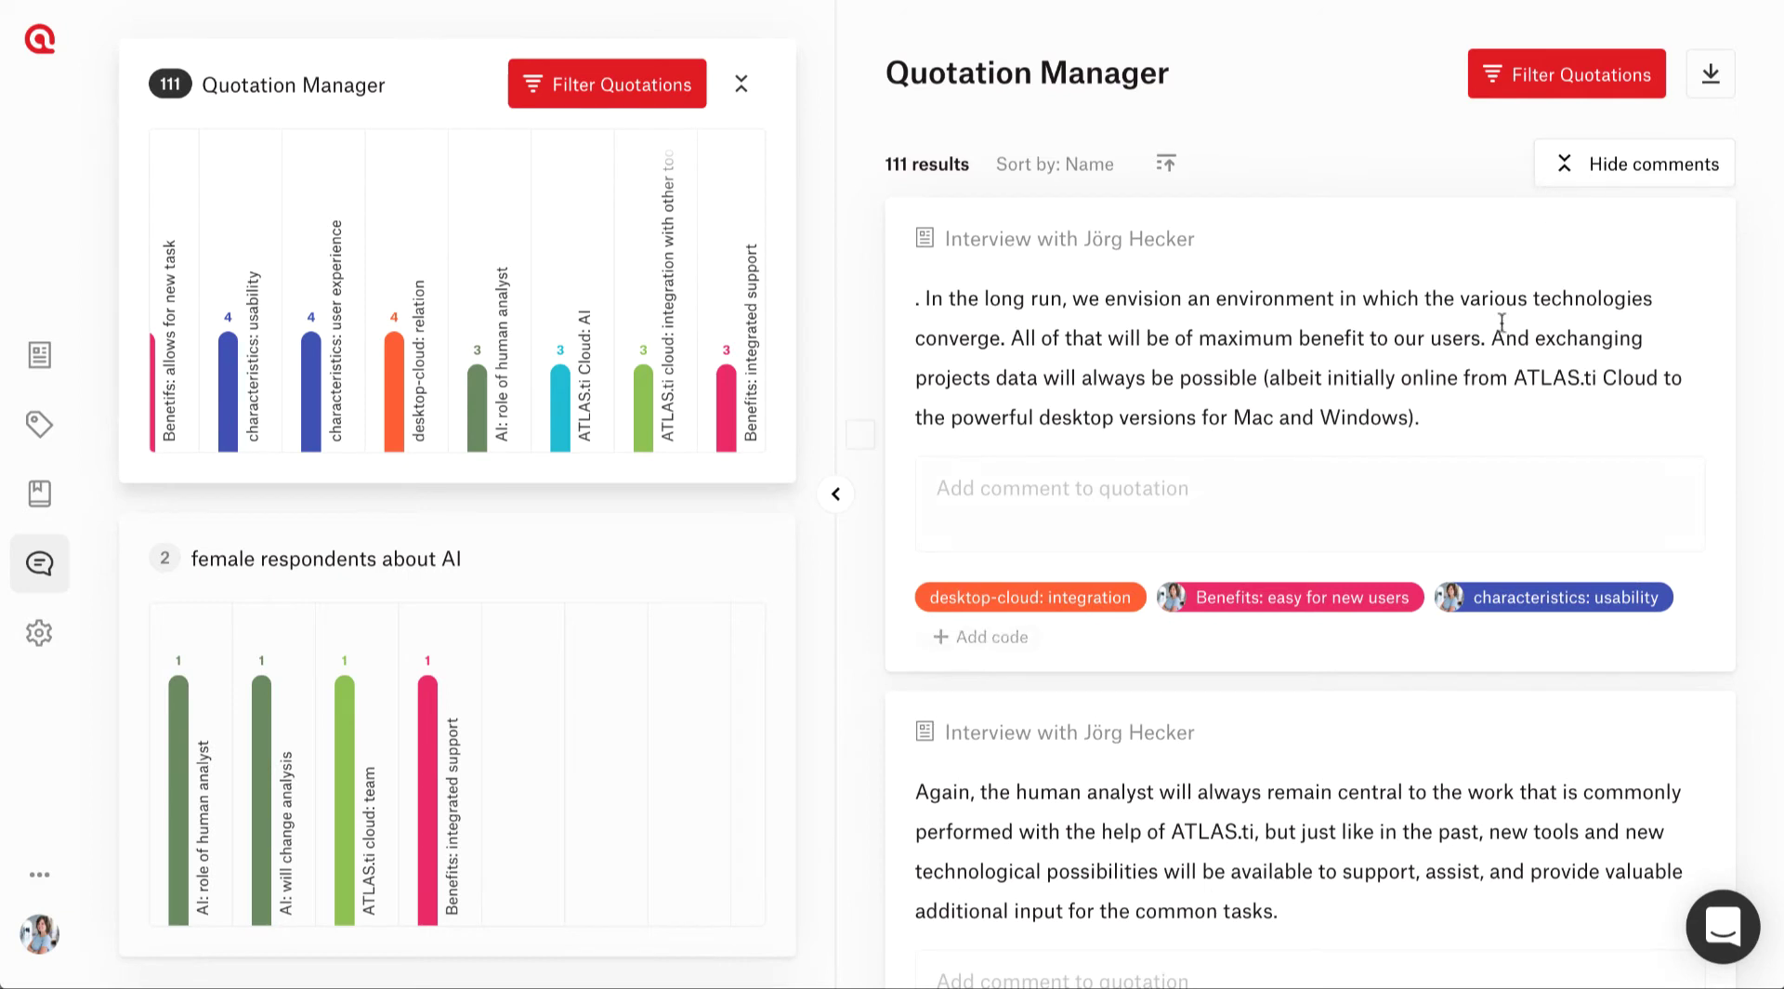
scroll(1043, 486, "down", 5)
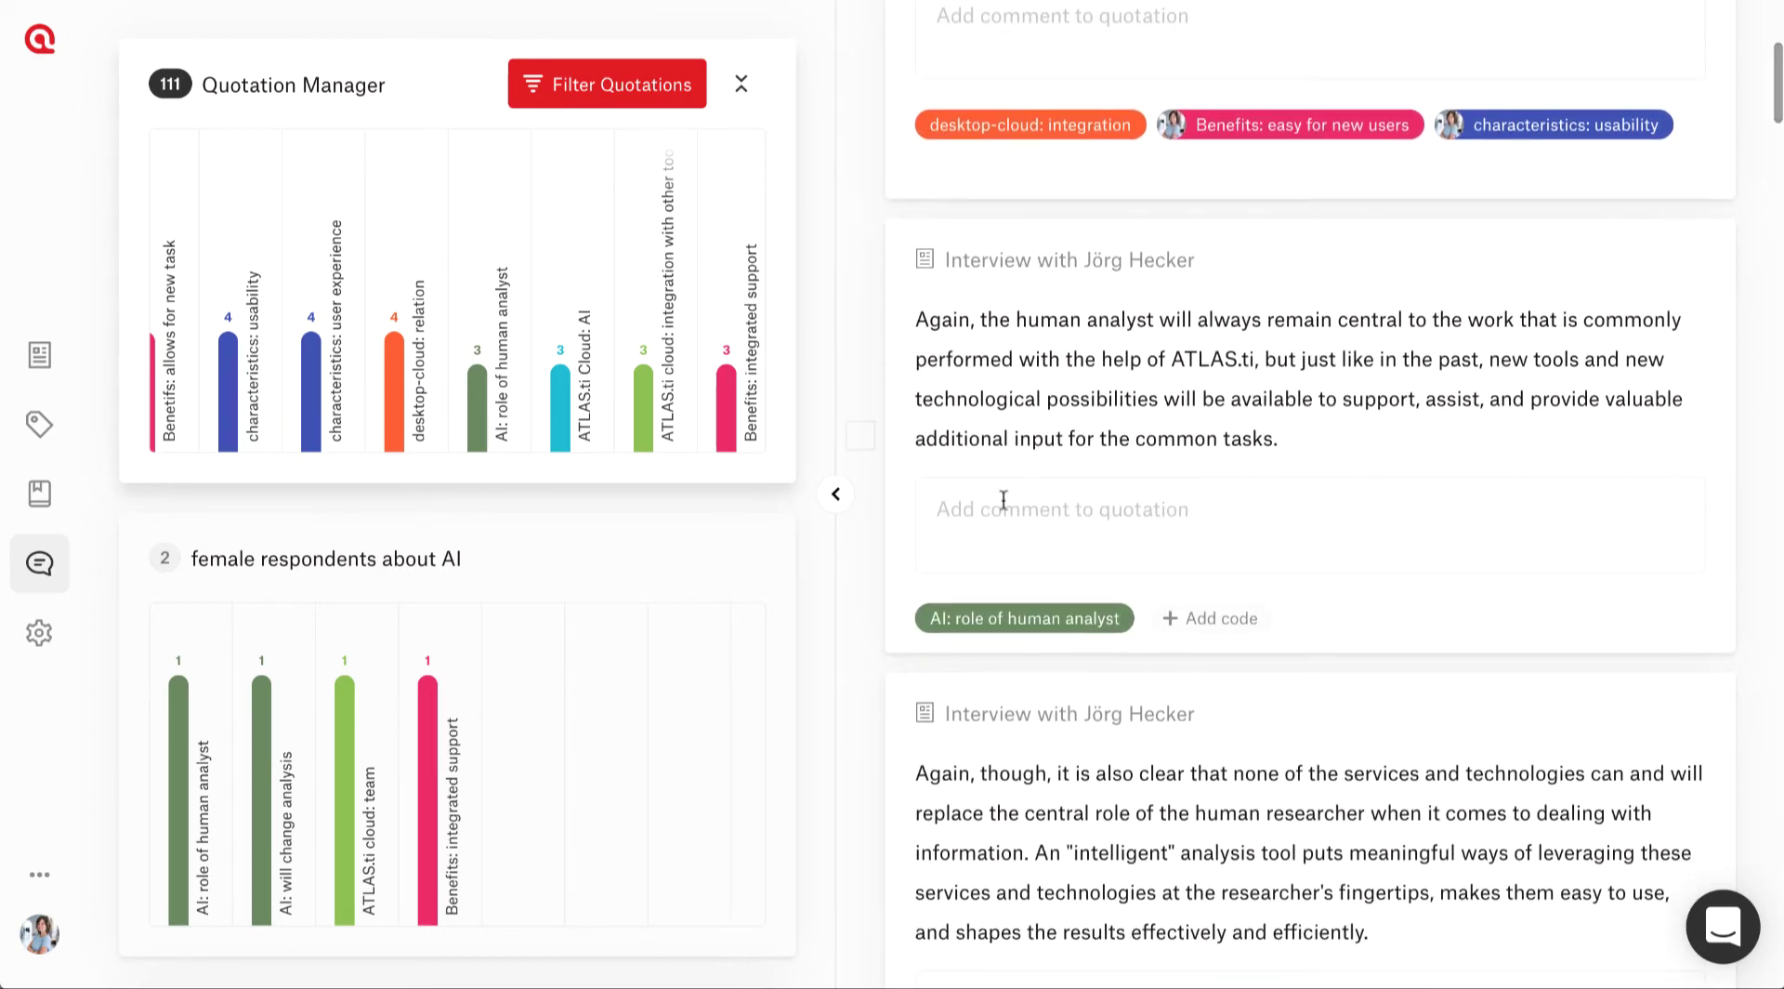
scroll(993, 502, "up", 5)
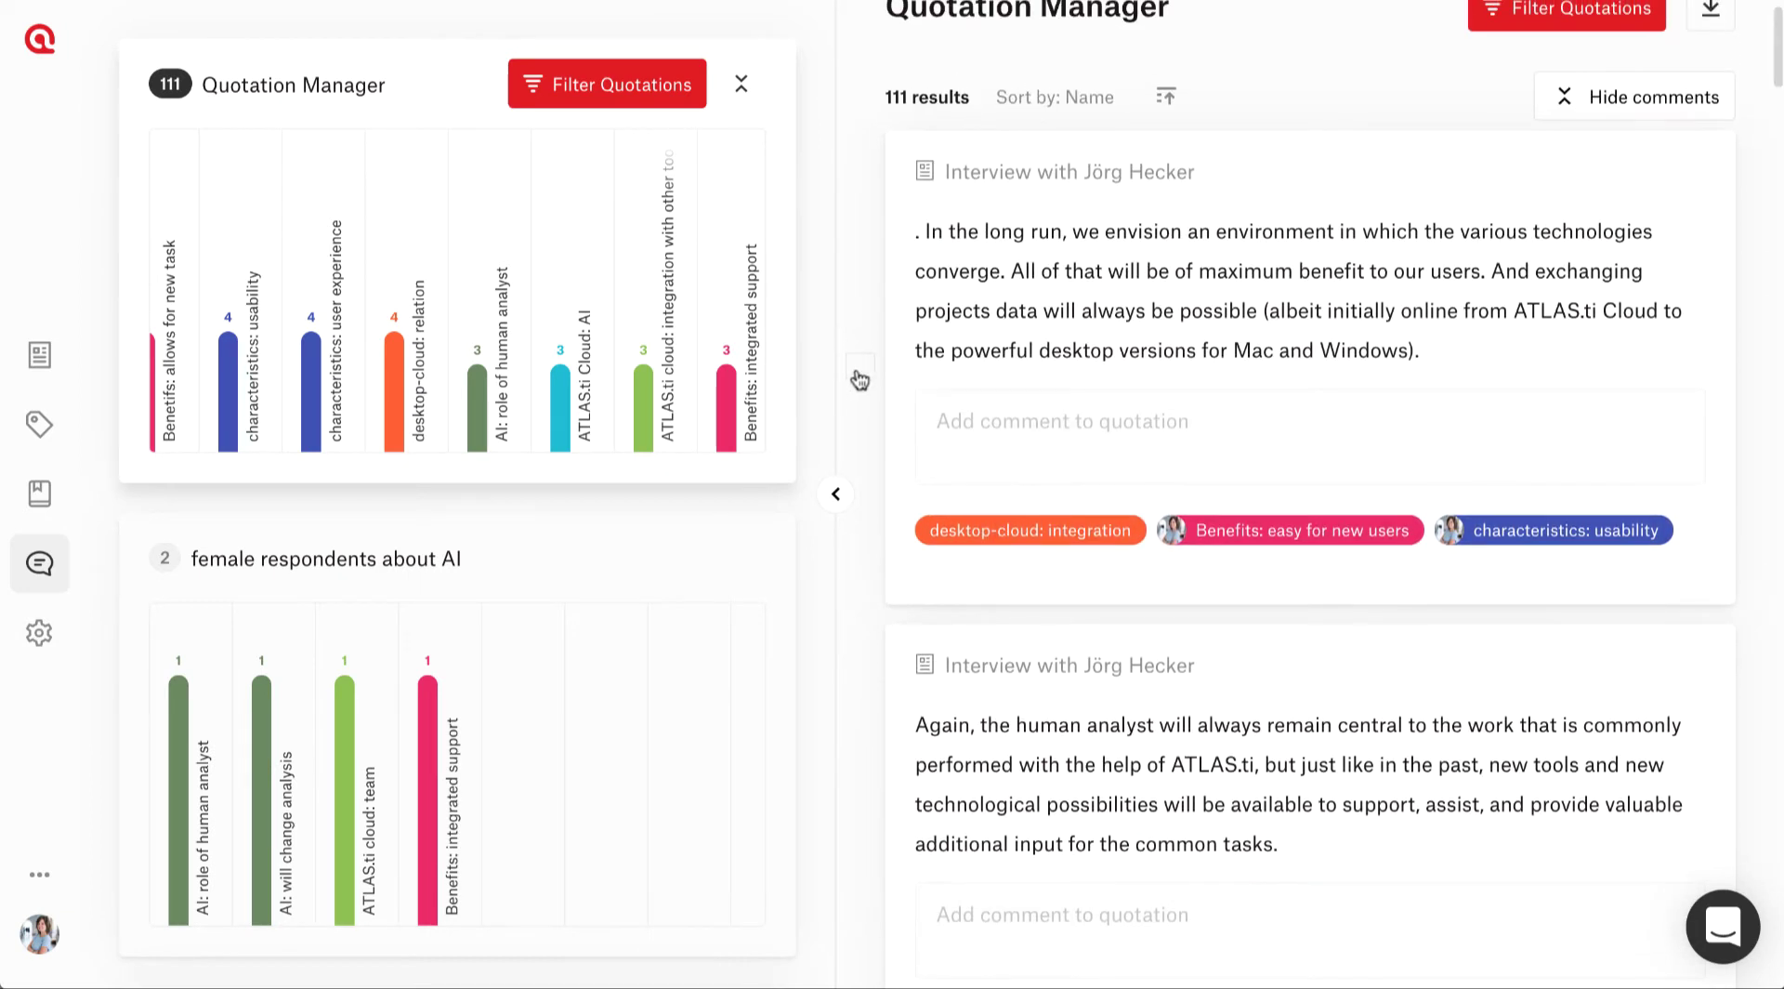
left_click(859, 370)
scroll(864, 376, "down", 3)
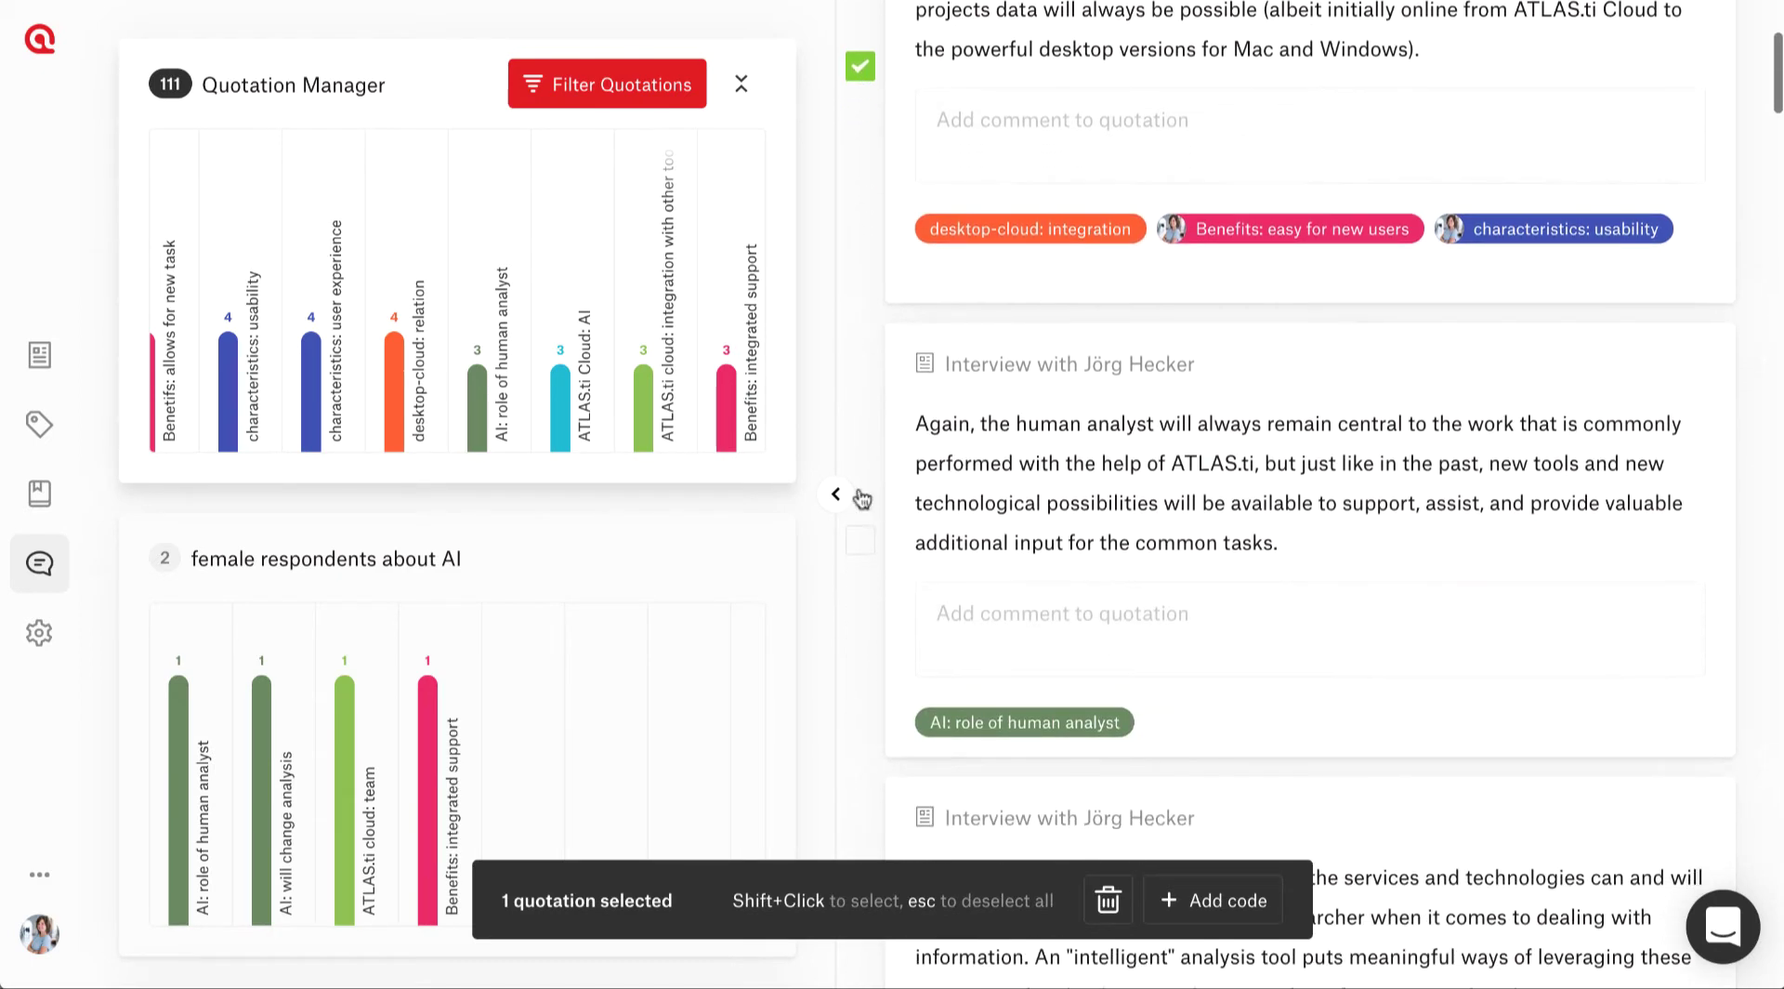
Select the second quotation as well and delete both selected quotations, leaving 109.
left_click(857, 538)
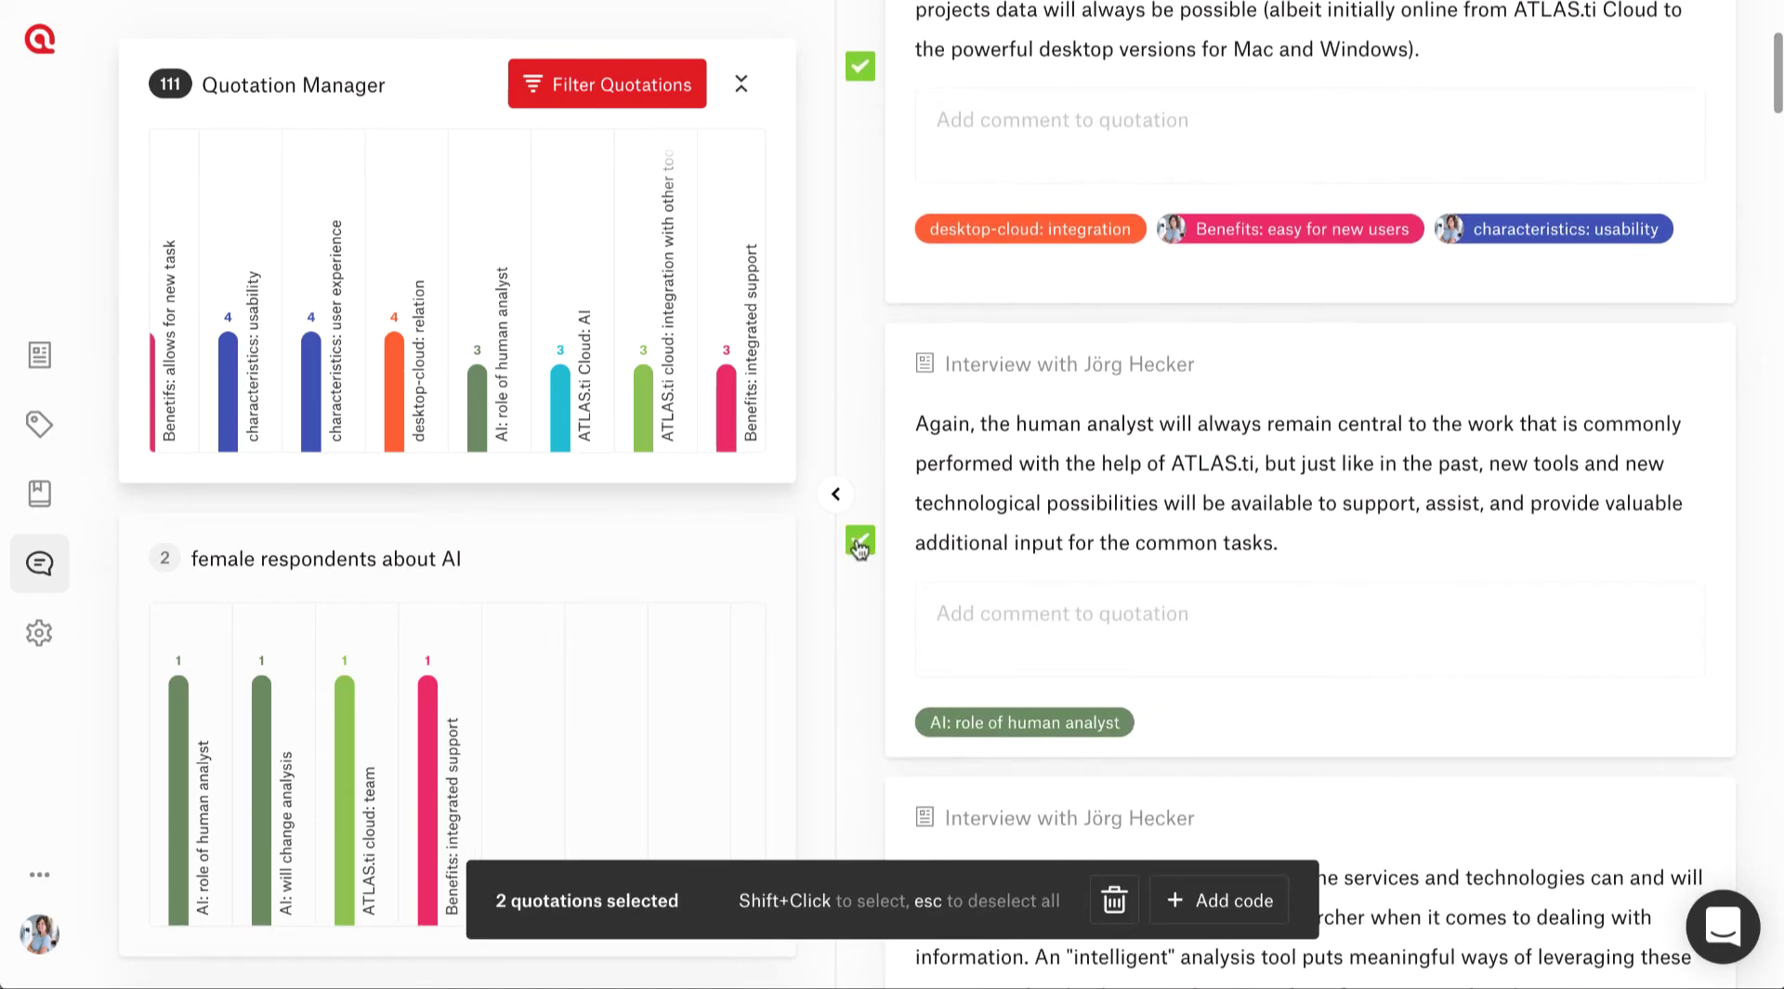
left_click(1114, 902)
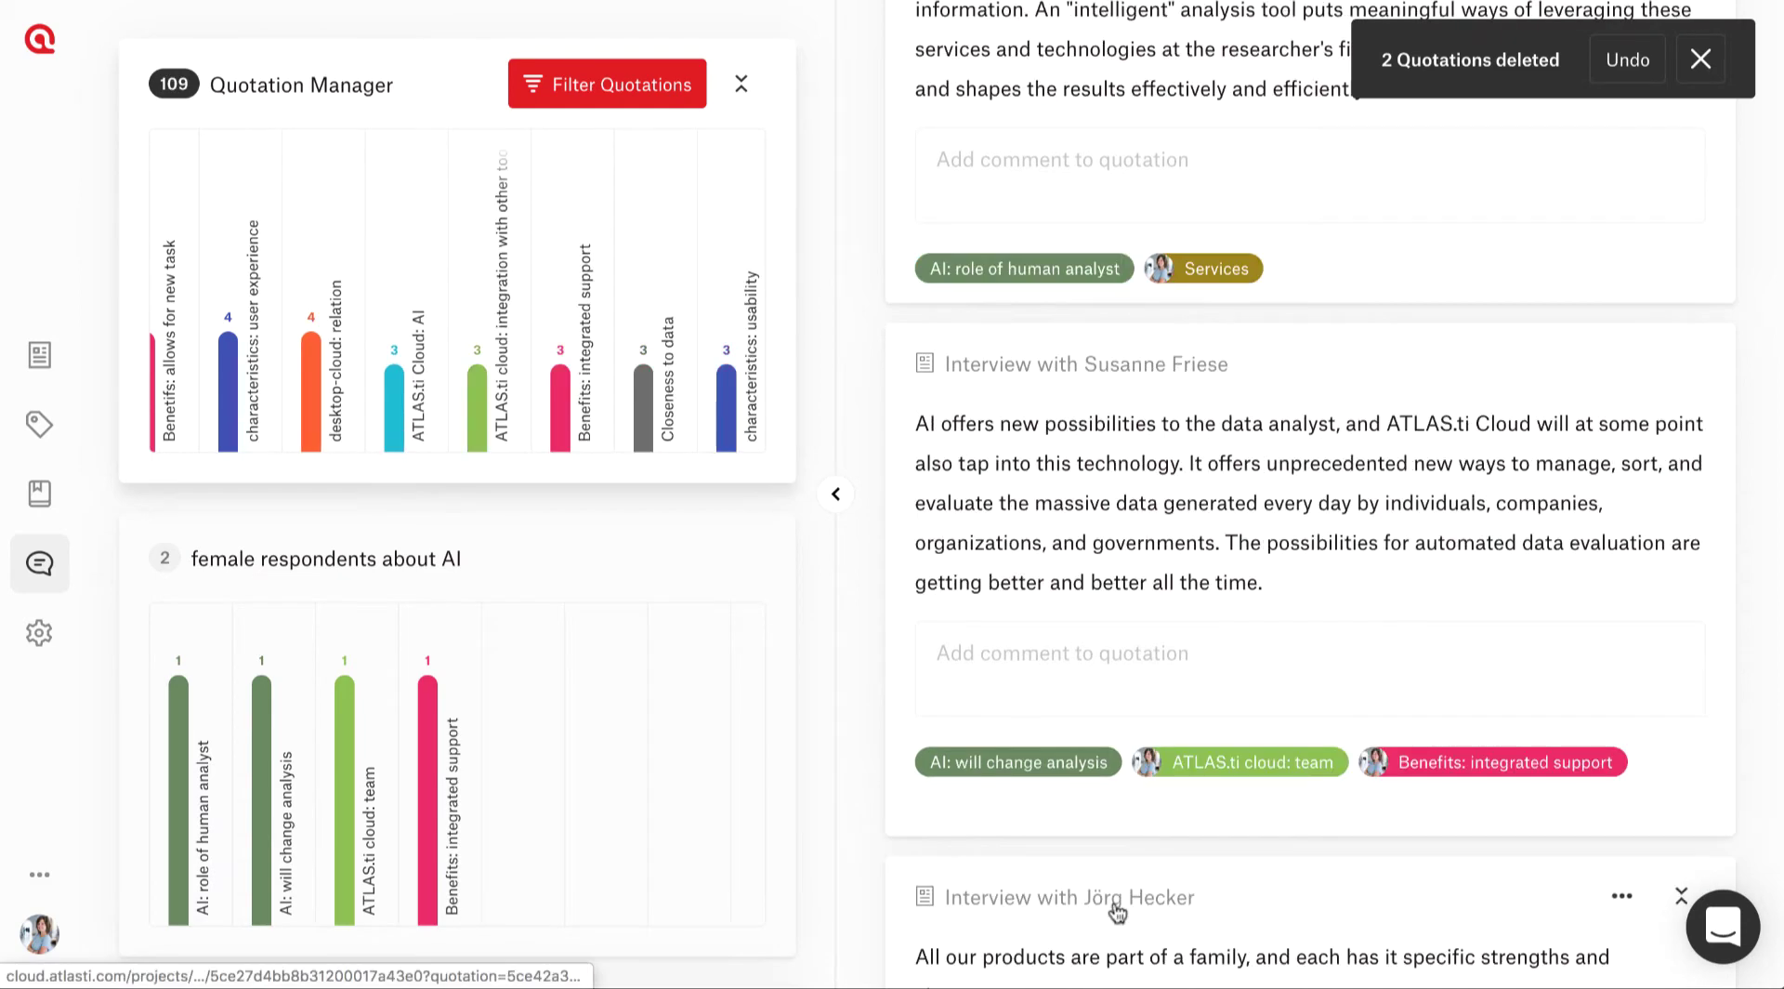
scroll(849, 809, "down", 7)
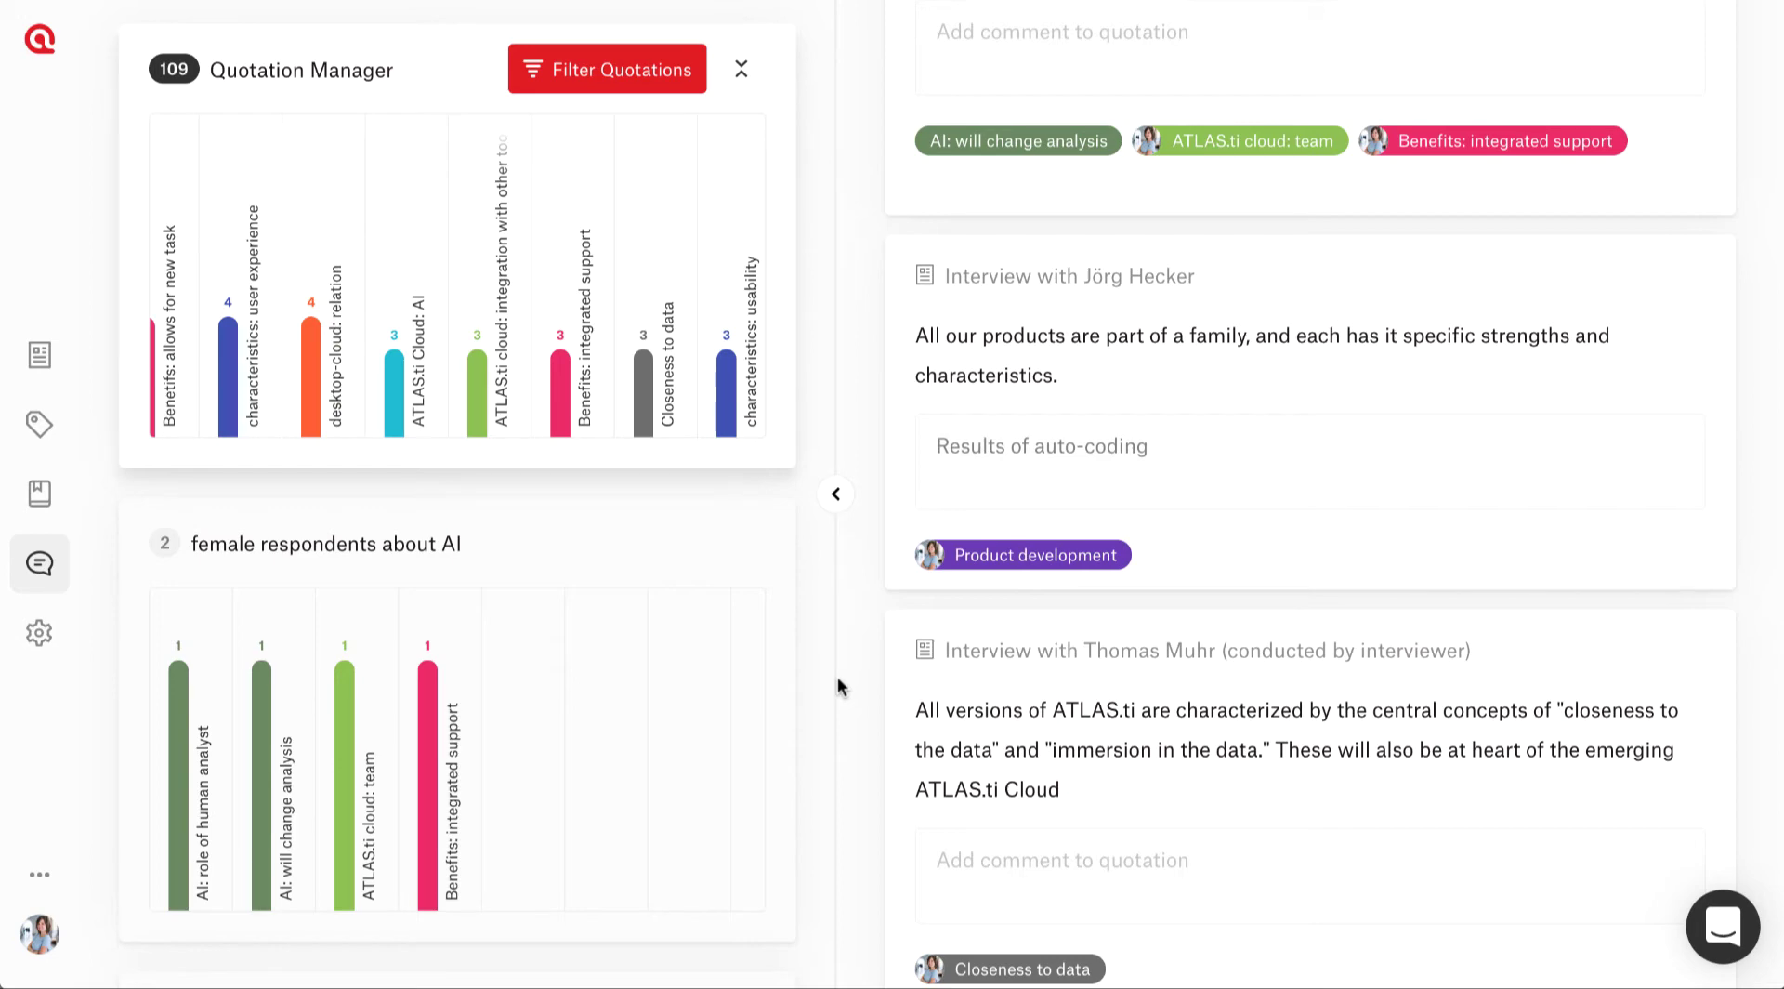
Create a new 'Untitled filter view' covering all 109 quotations.
scroll(839, 688, "down", 10)
scroll(700, 743, "down", 15)
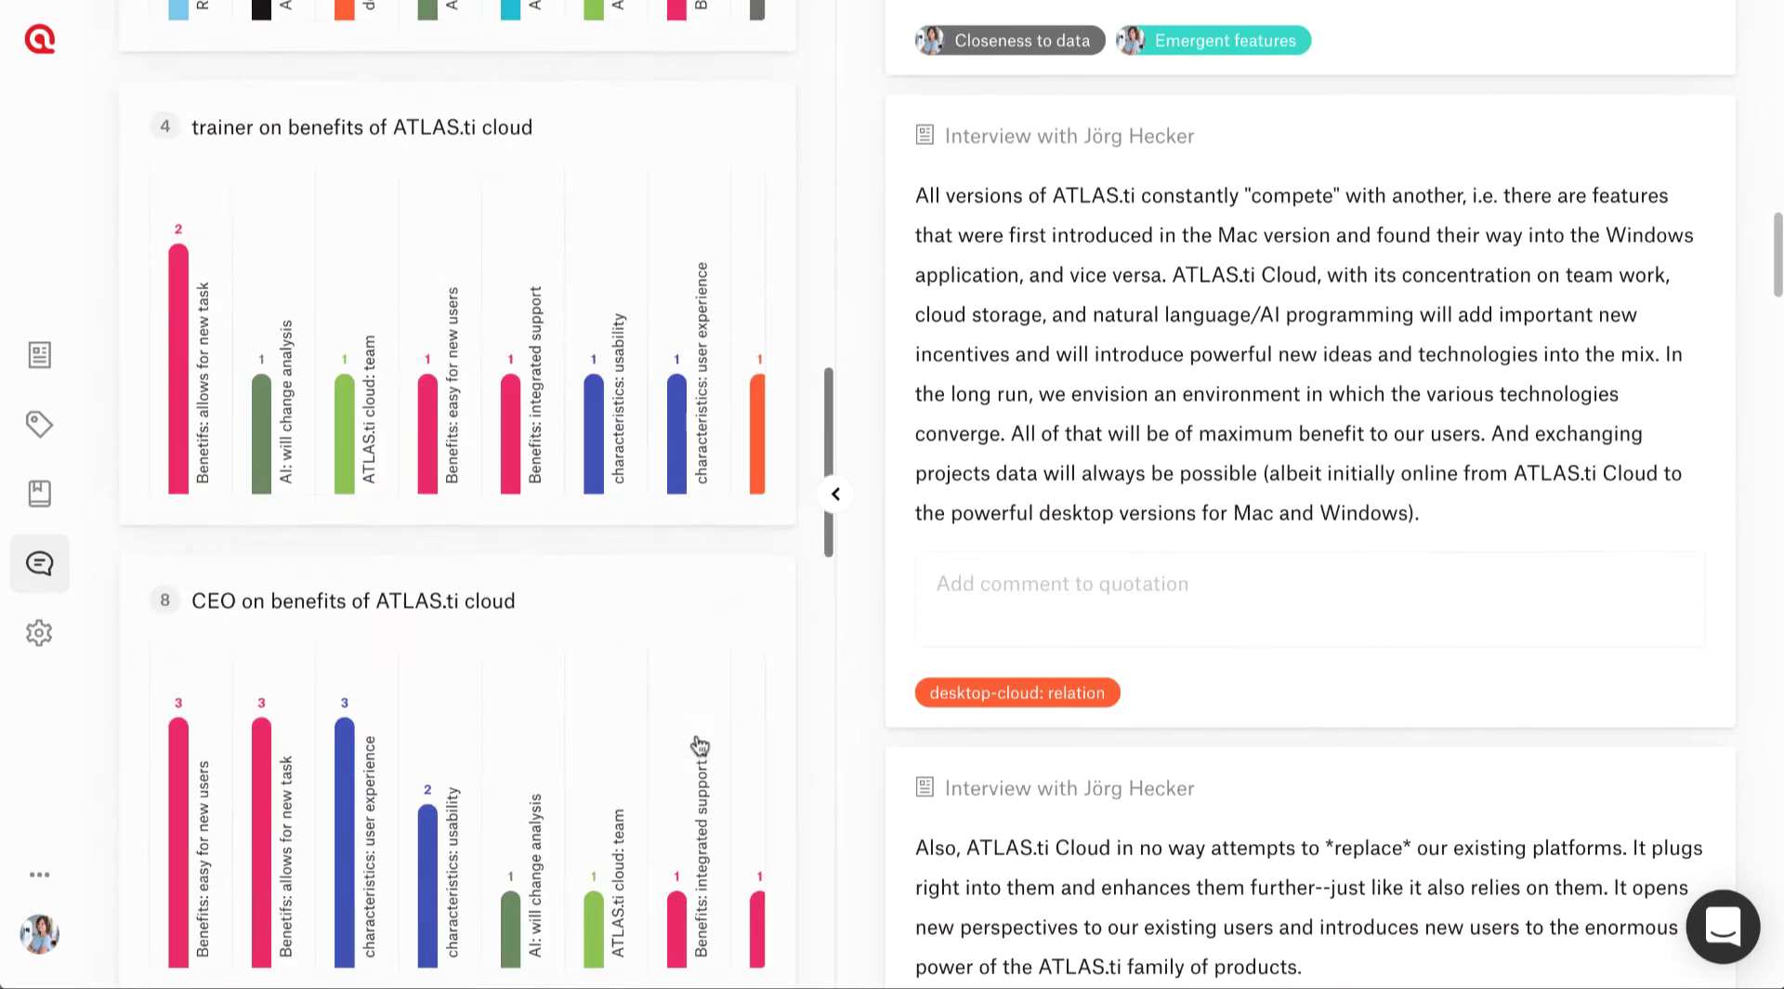
scroll(700, 743, "down", 11)
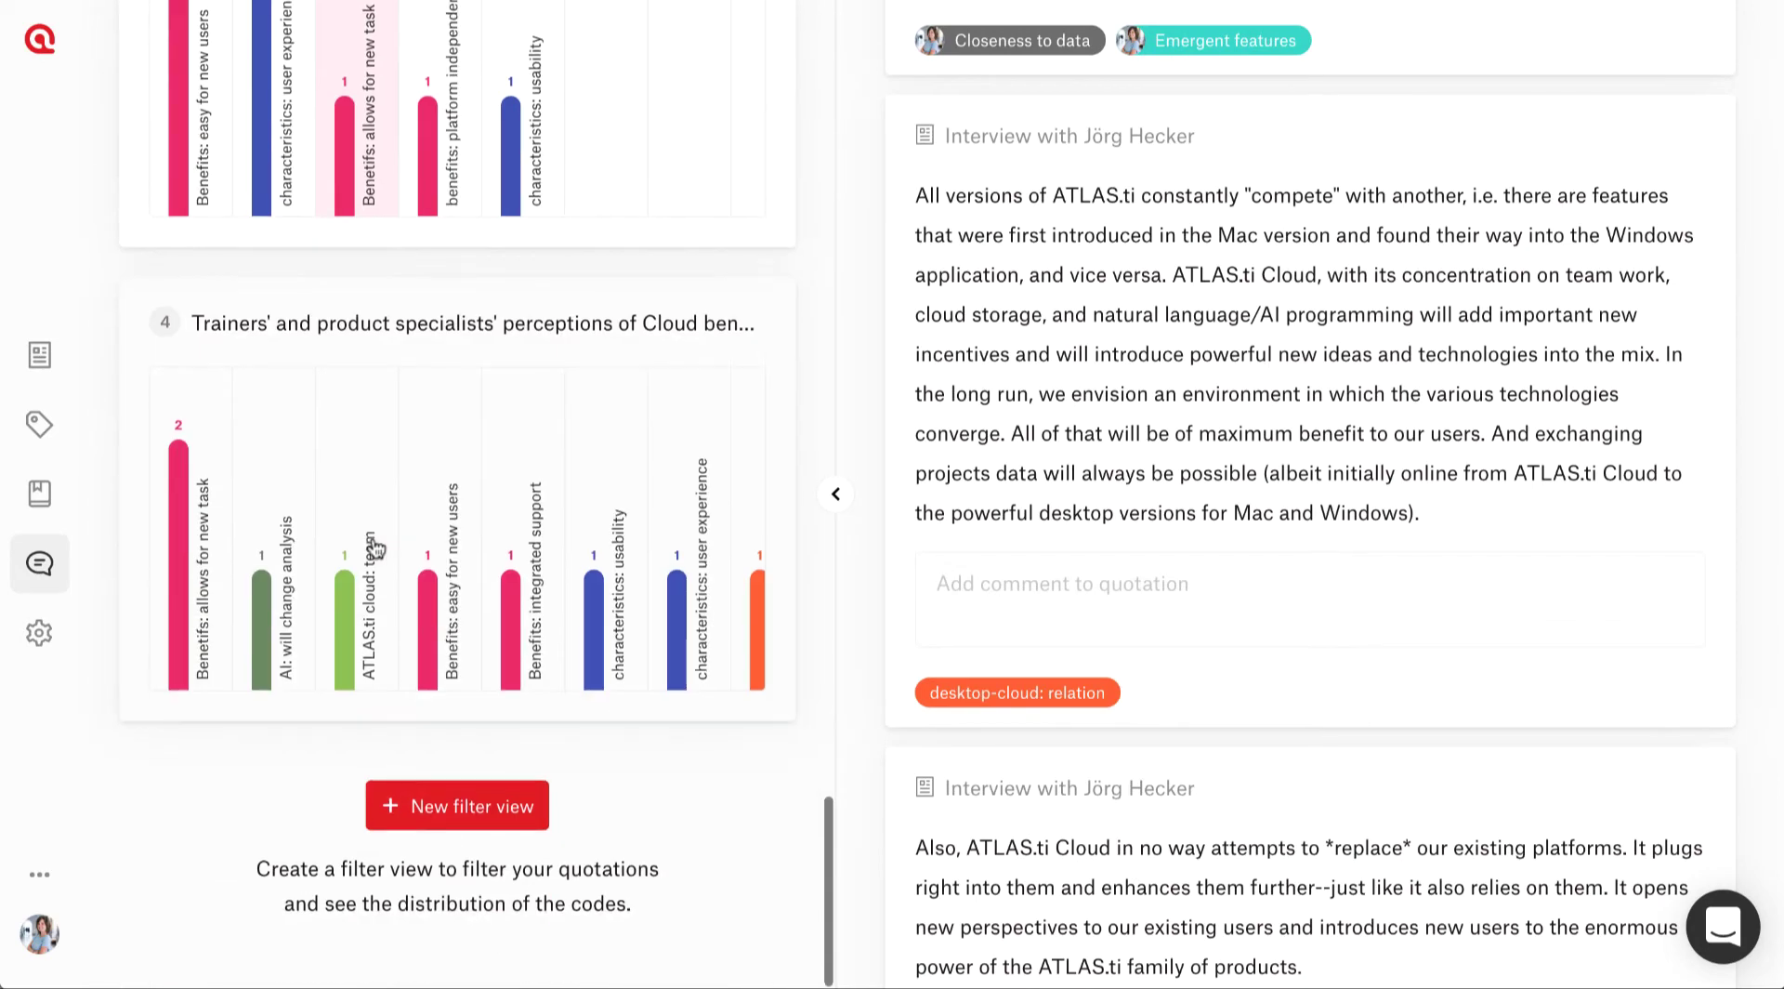
left_click(375, 548)
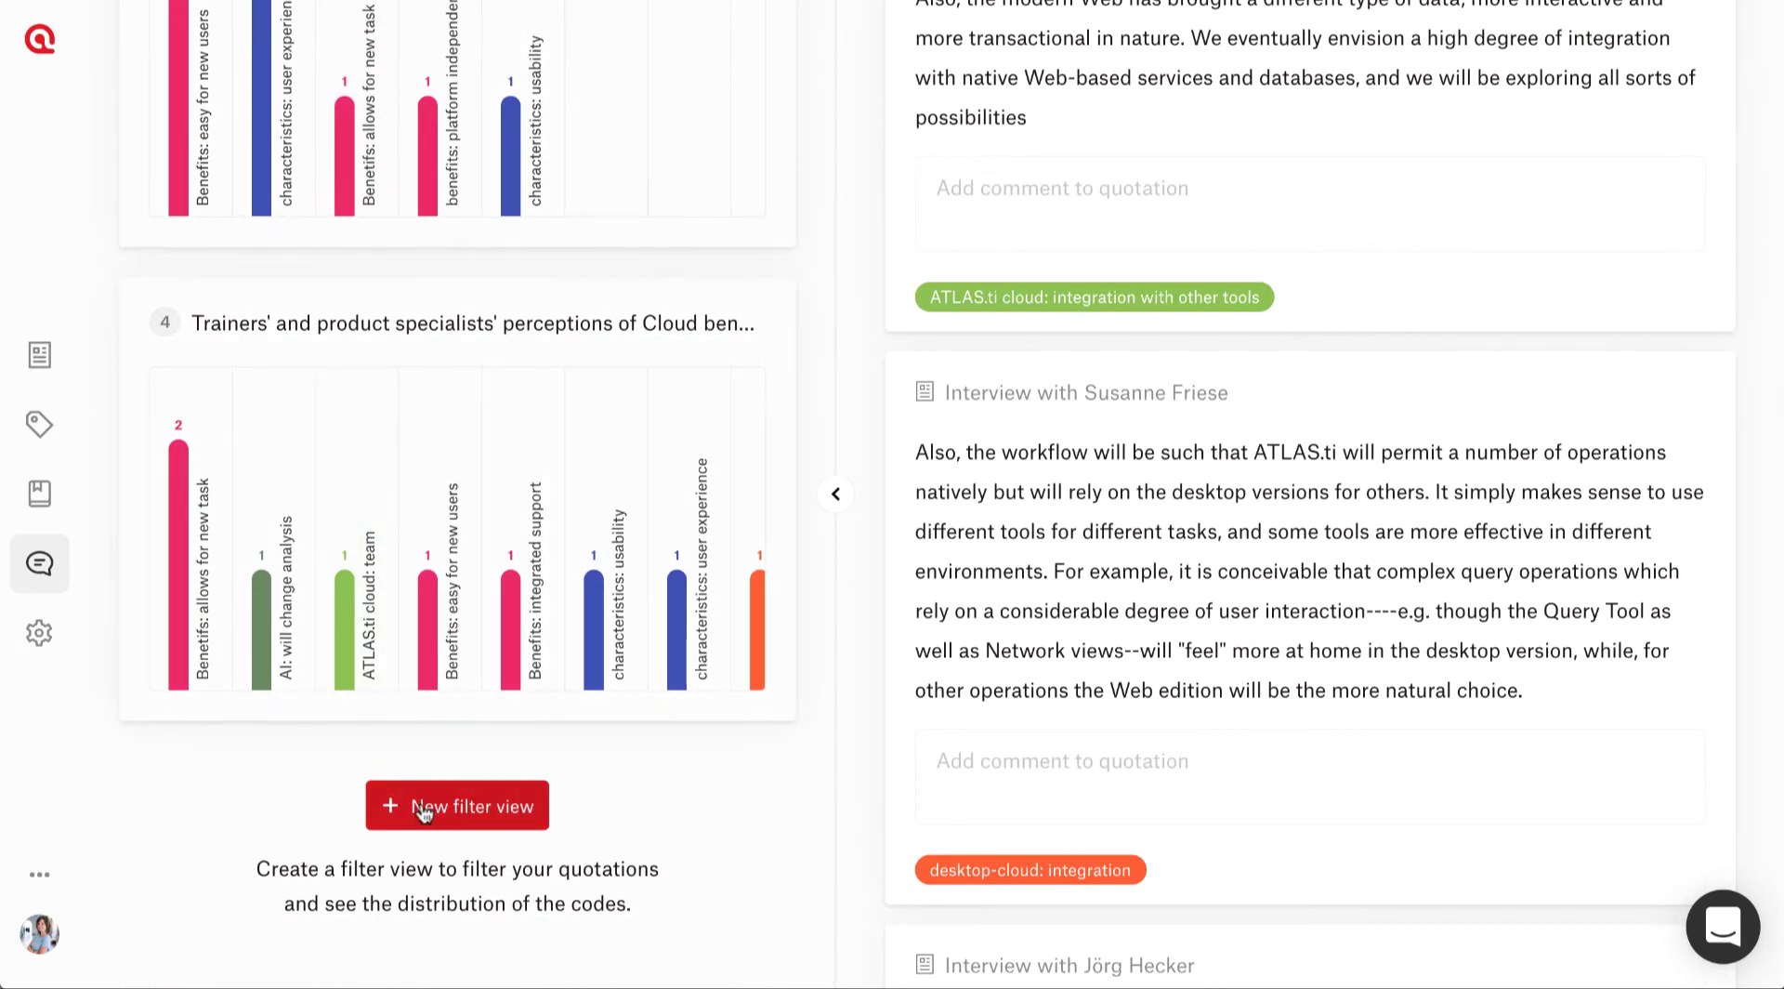
left_click(428, 806)
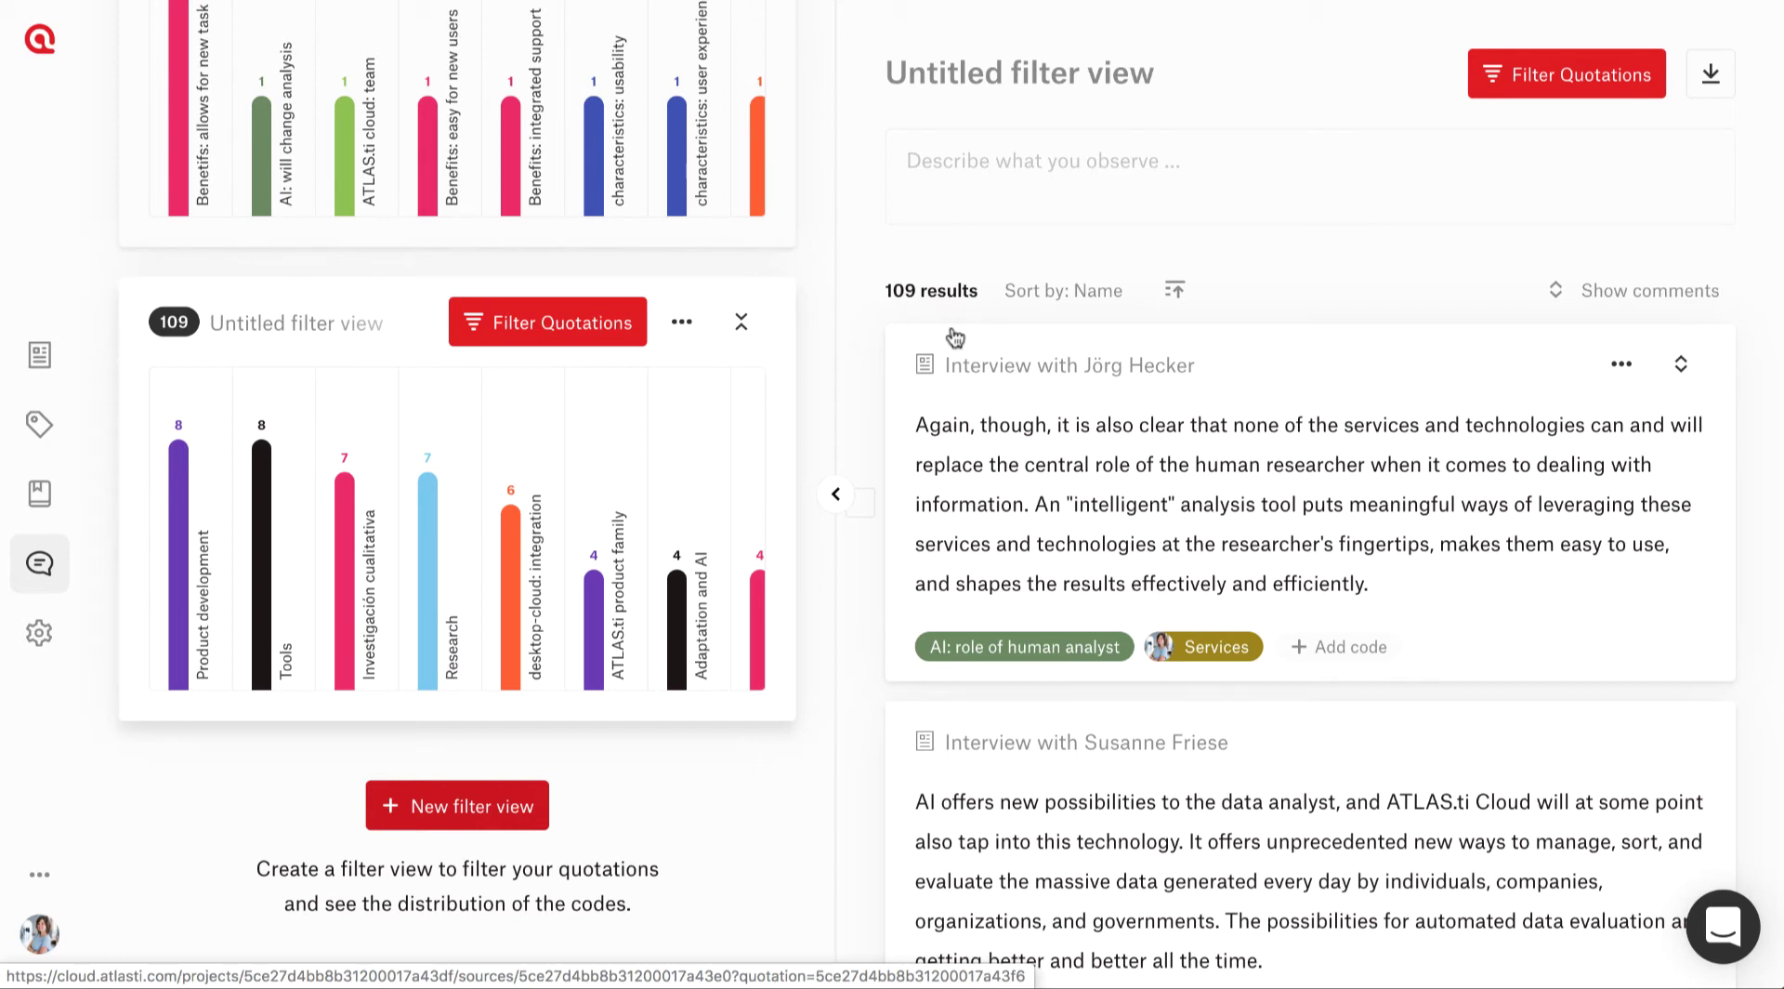
Filter the new view by the 'position: company CEO' document group and save, leaving 61 quotations.
left_click(570, 322)
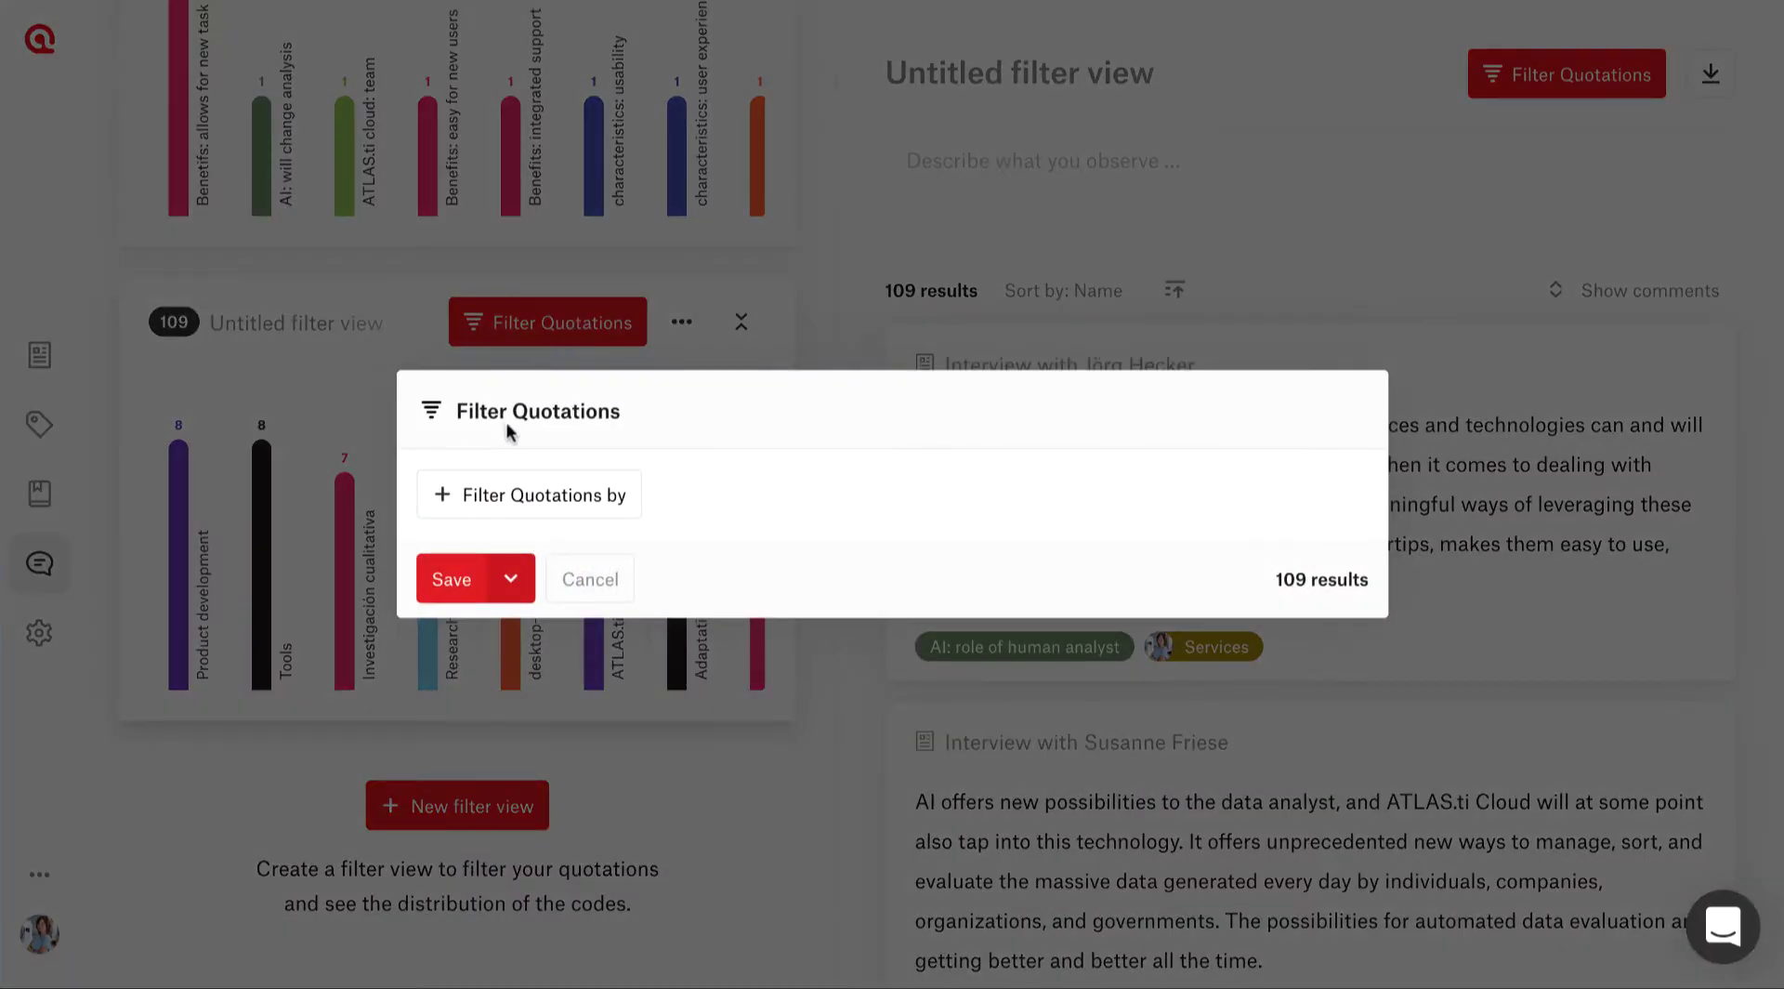
left_click(610, 493)
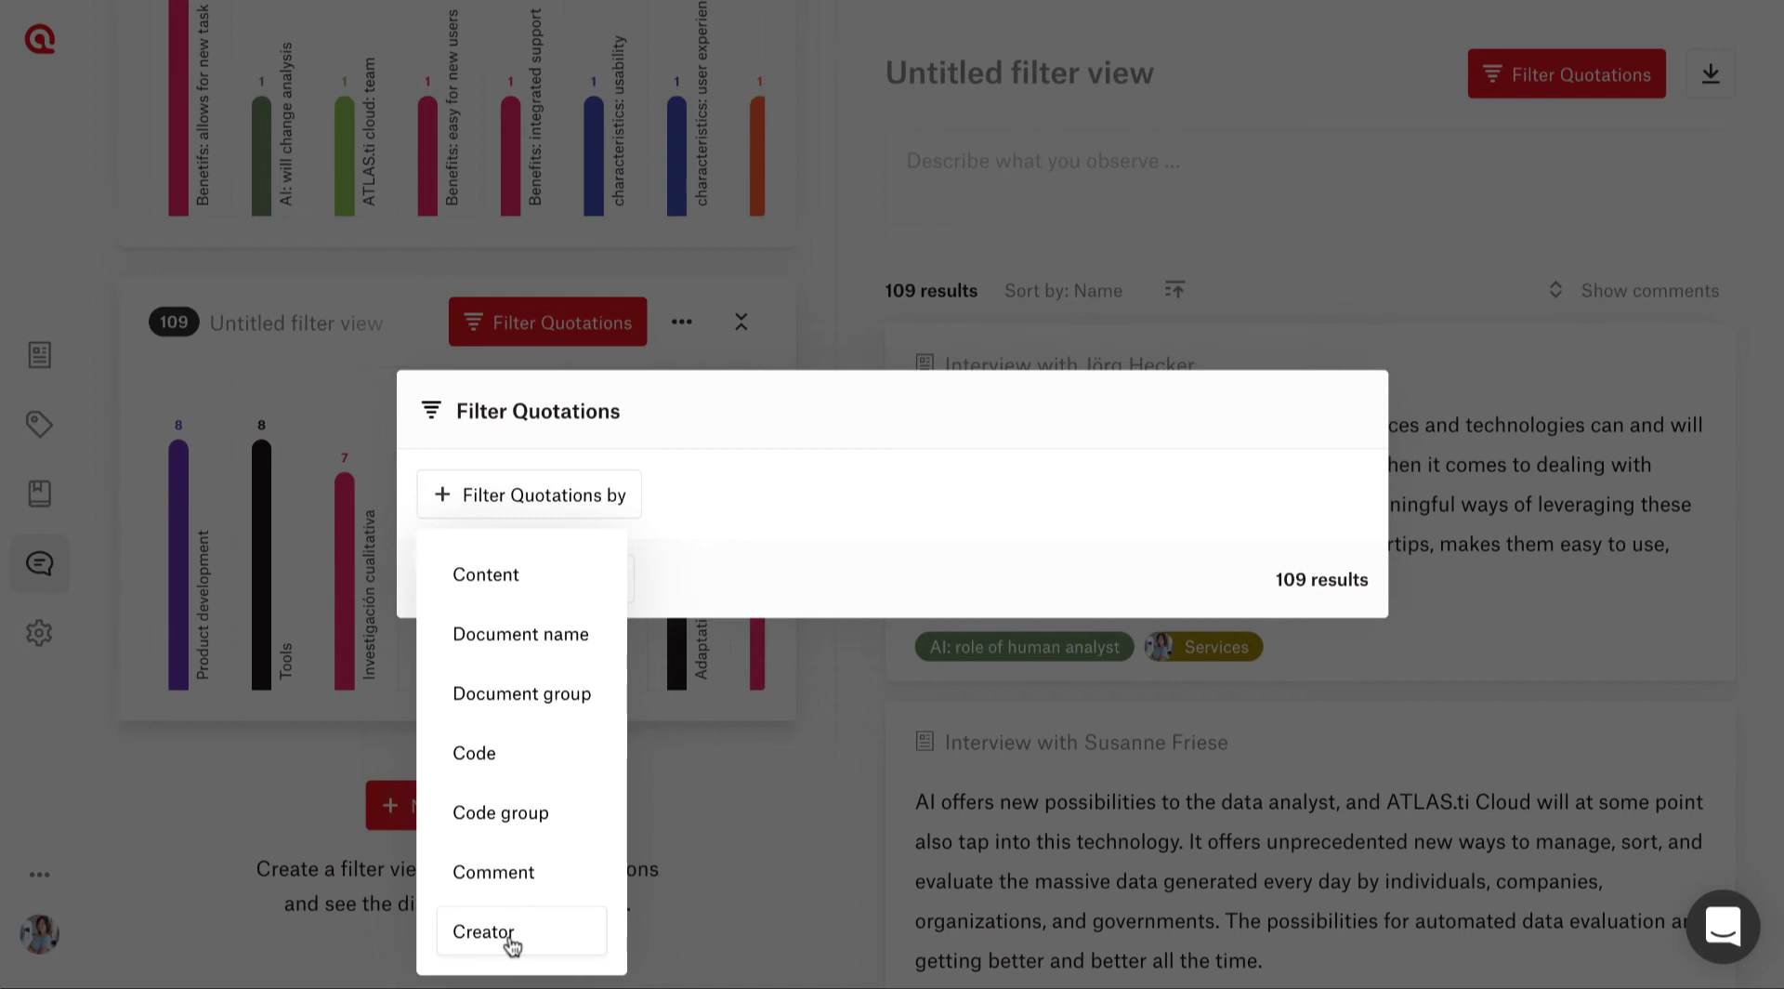
left_click(503, 695)
left_click(1136, 470)
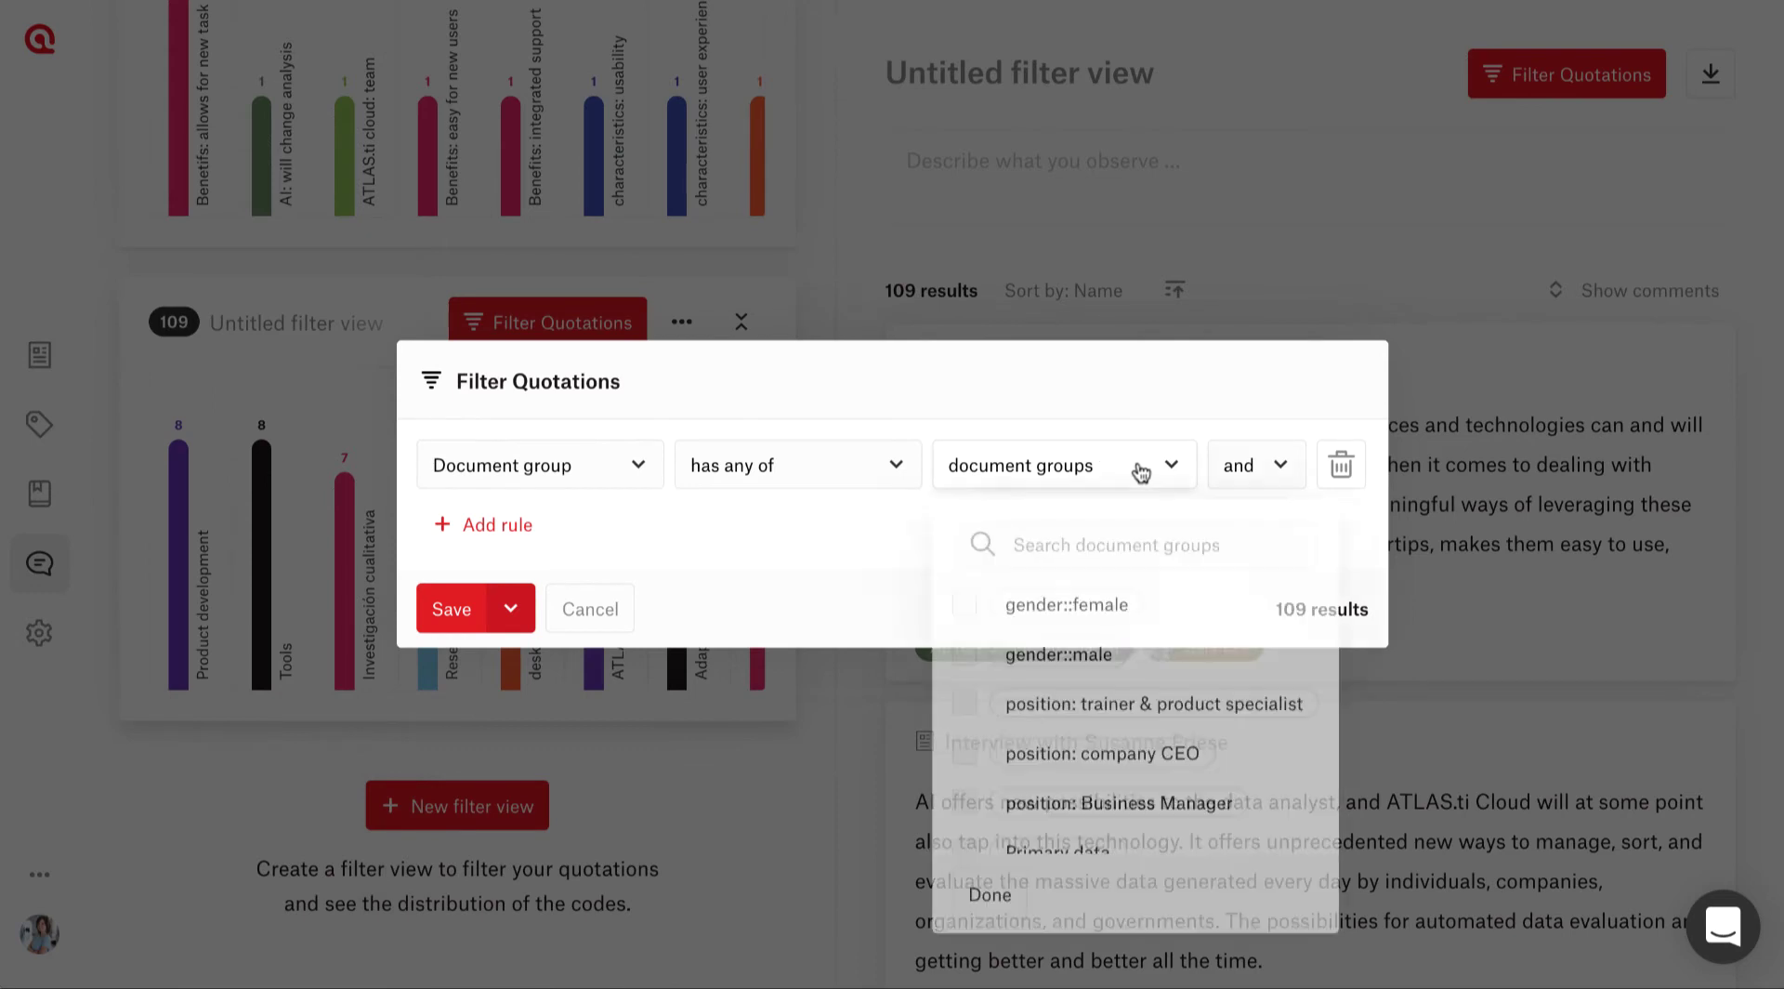
left_click(967, 755)
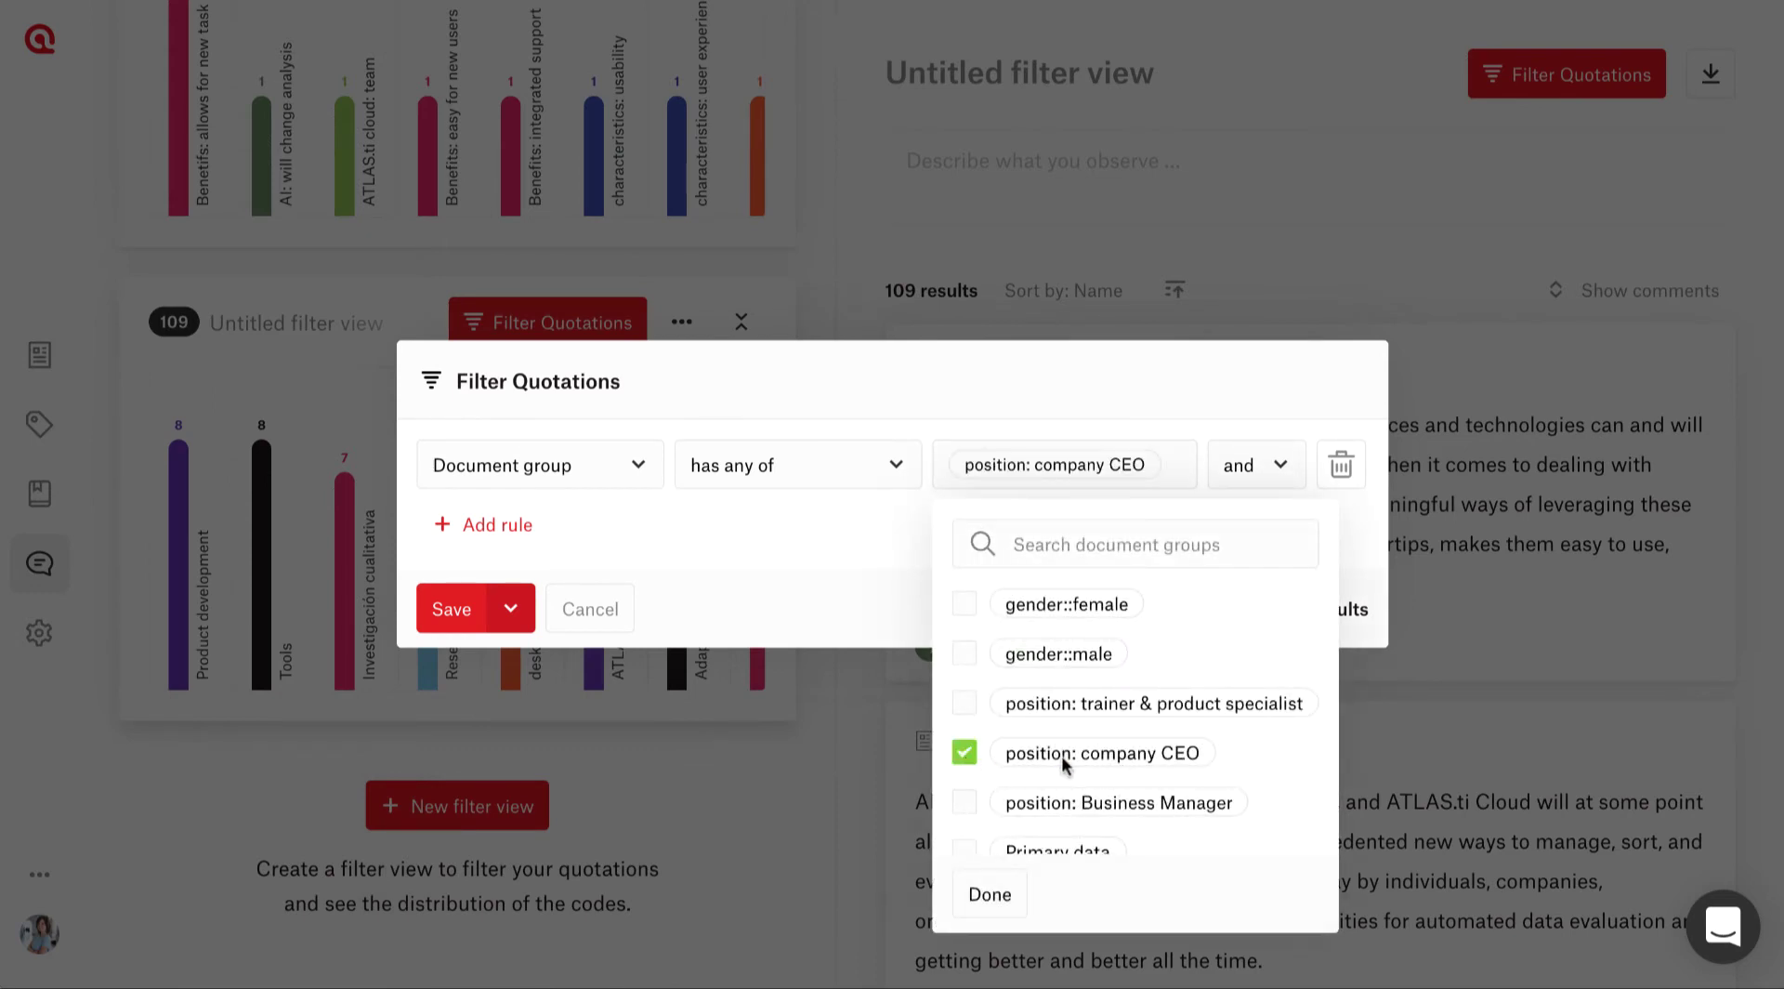
left_click(856, 566)
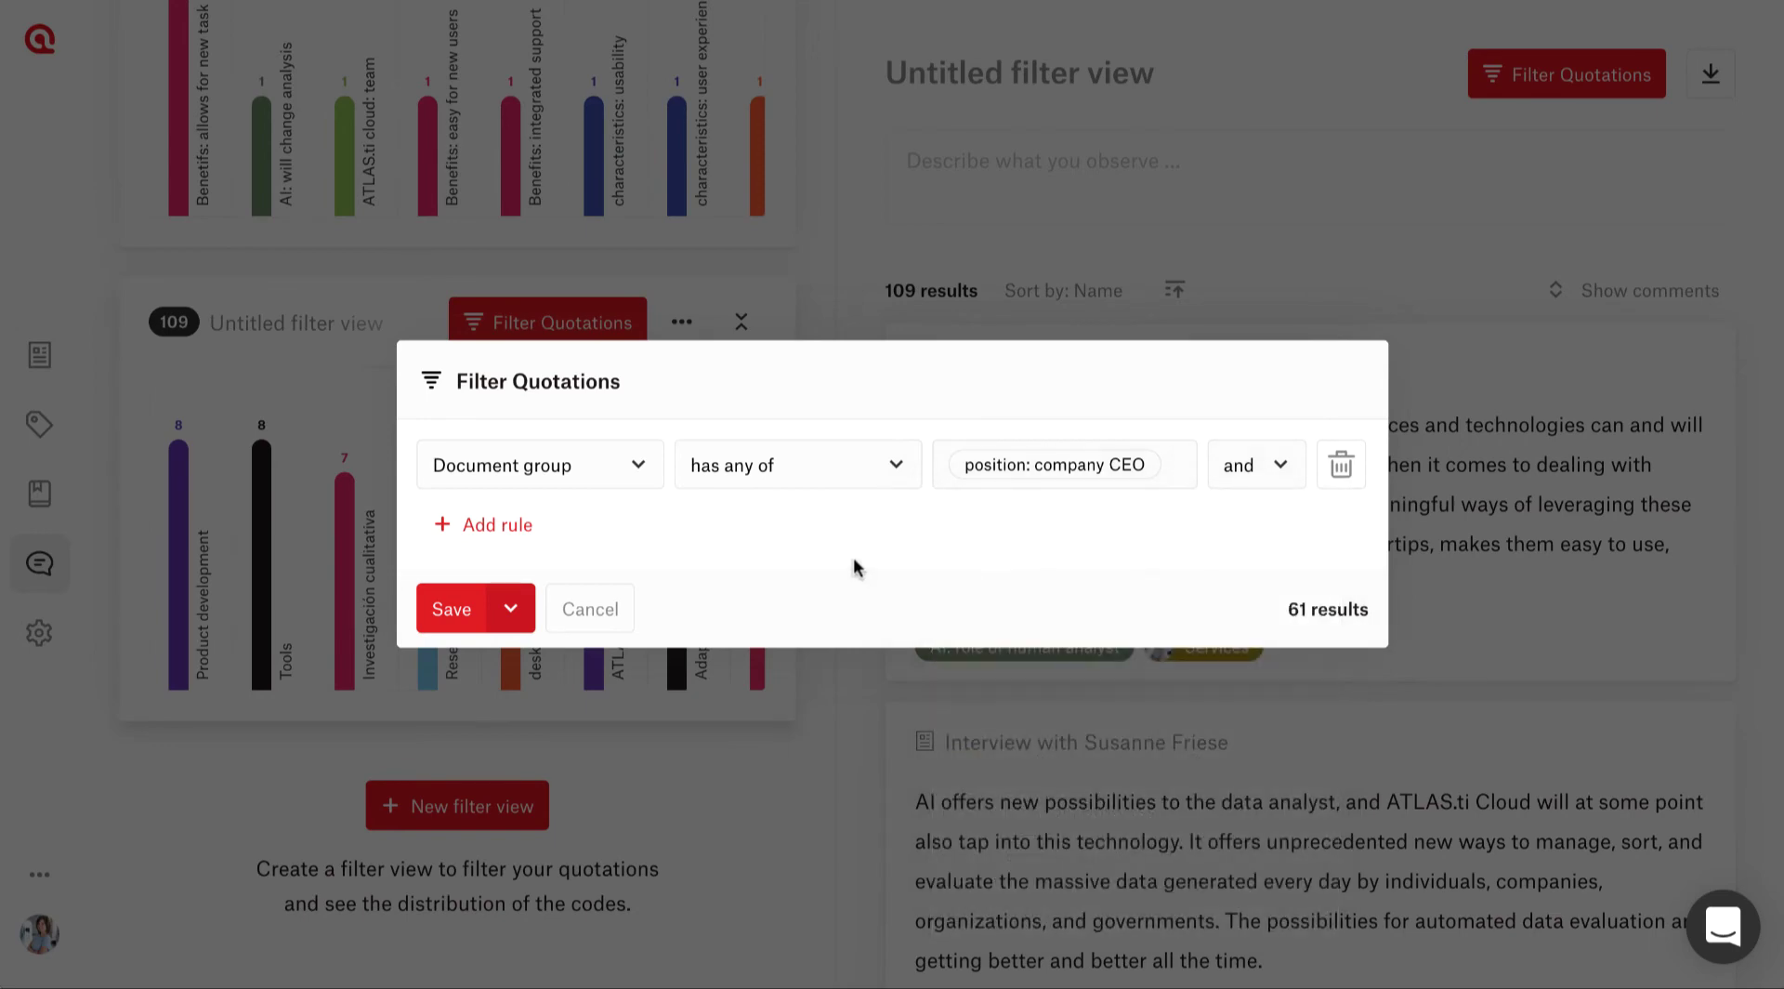
left_click(446, 611)
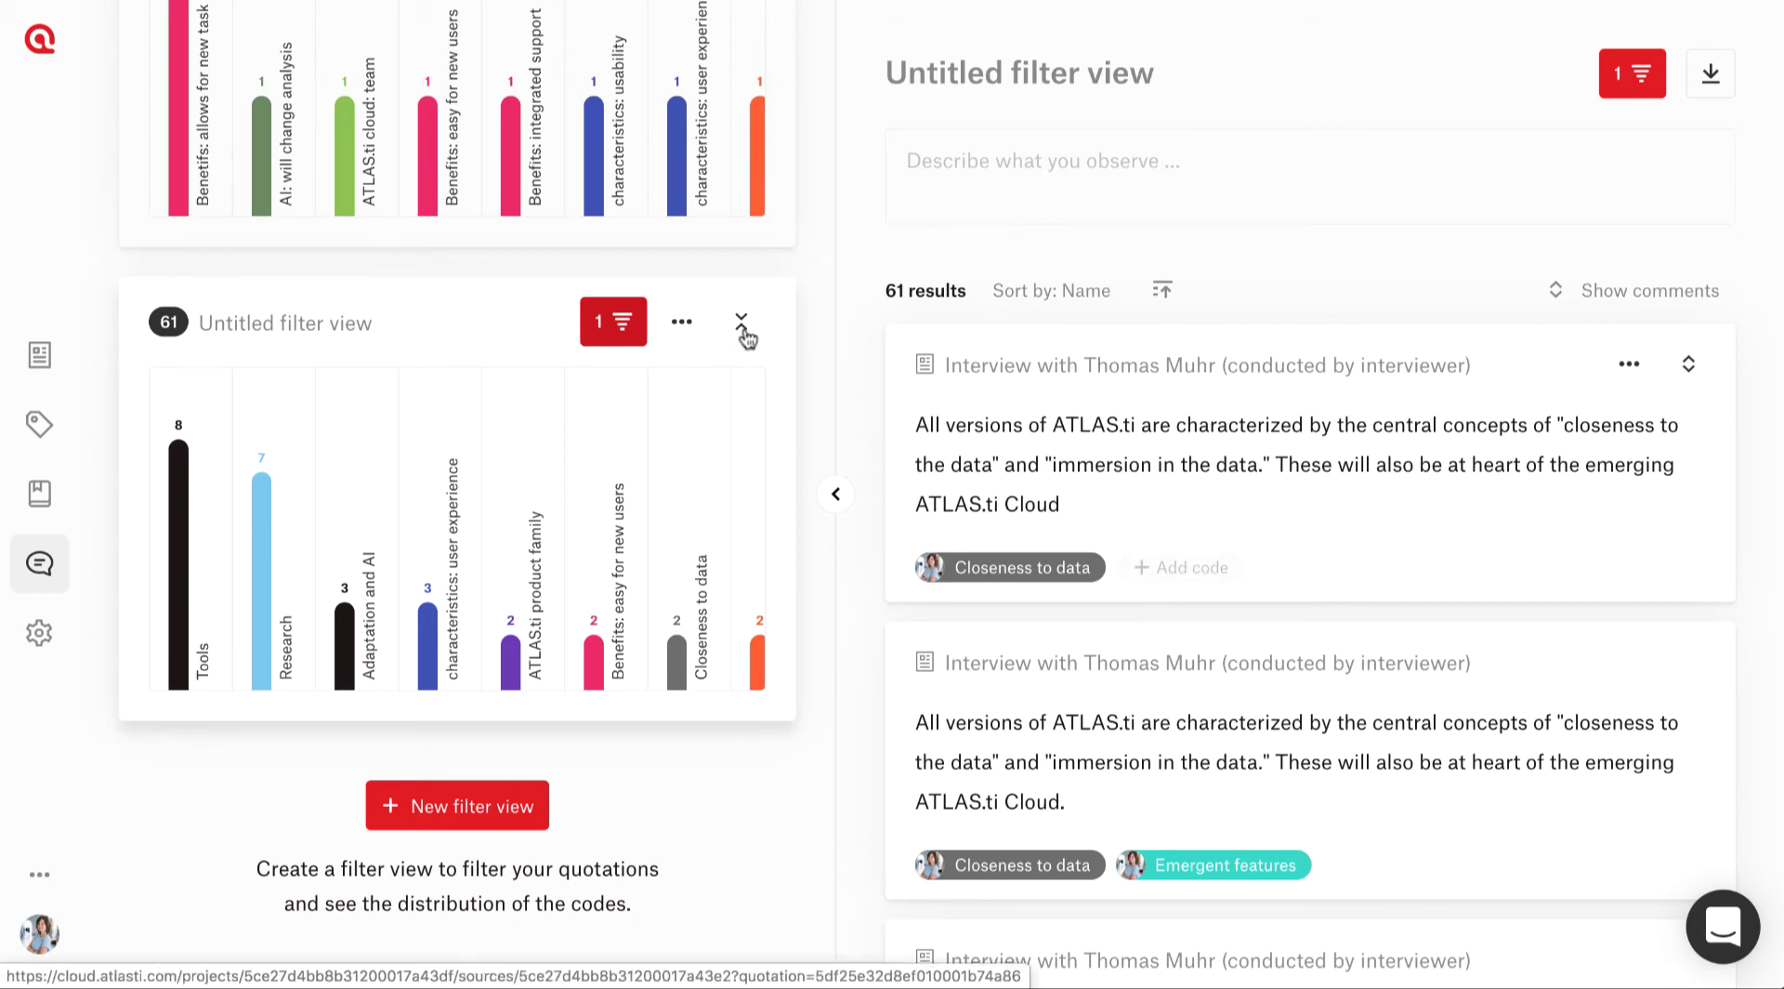
Add a second filter rule for the 'Benefits of the cloud version' code group.
left_click(635, 324)
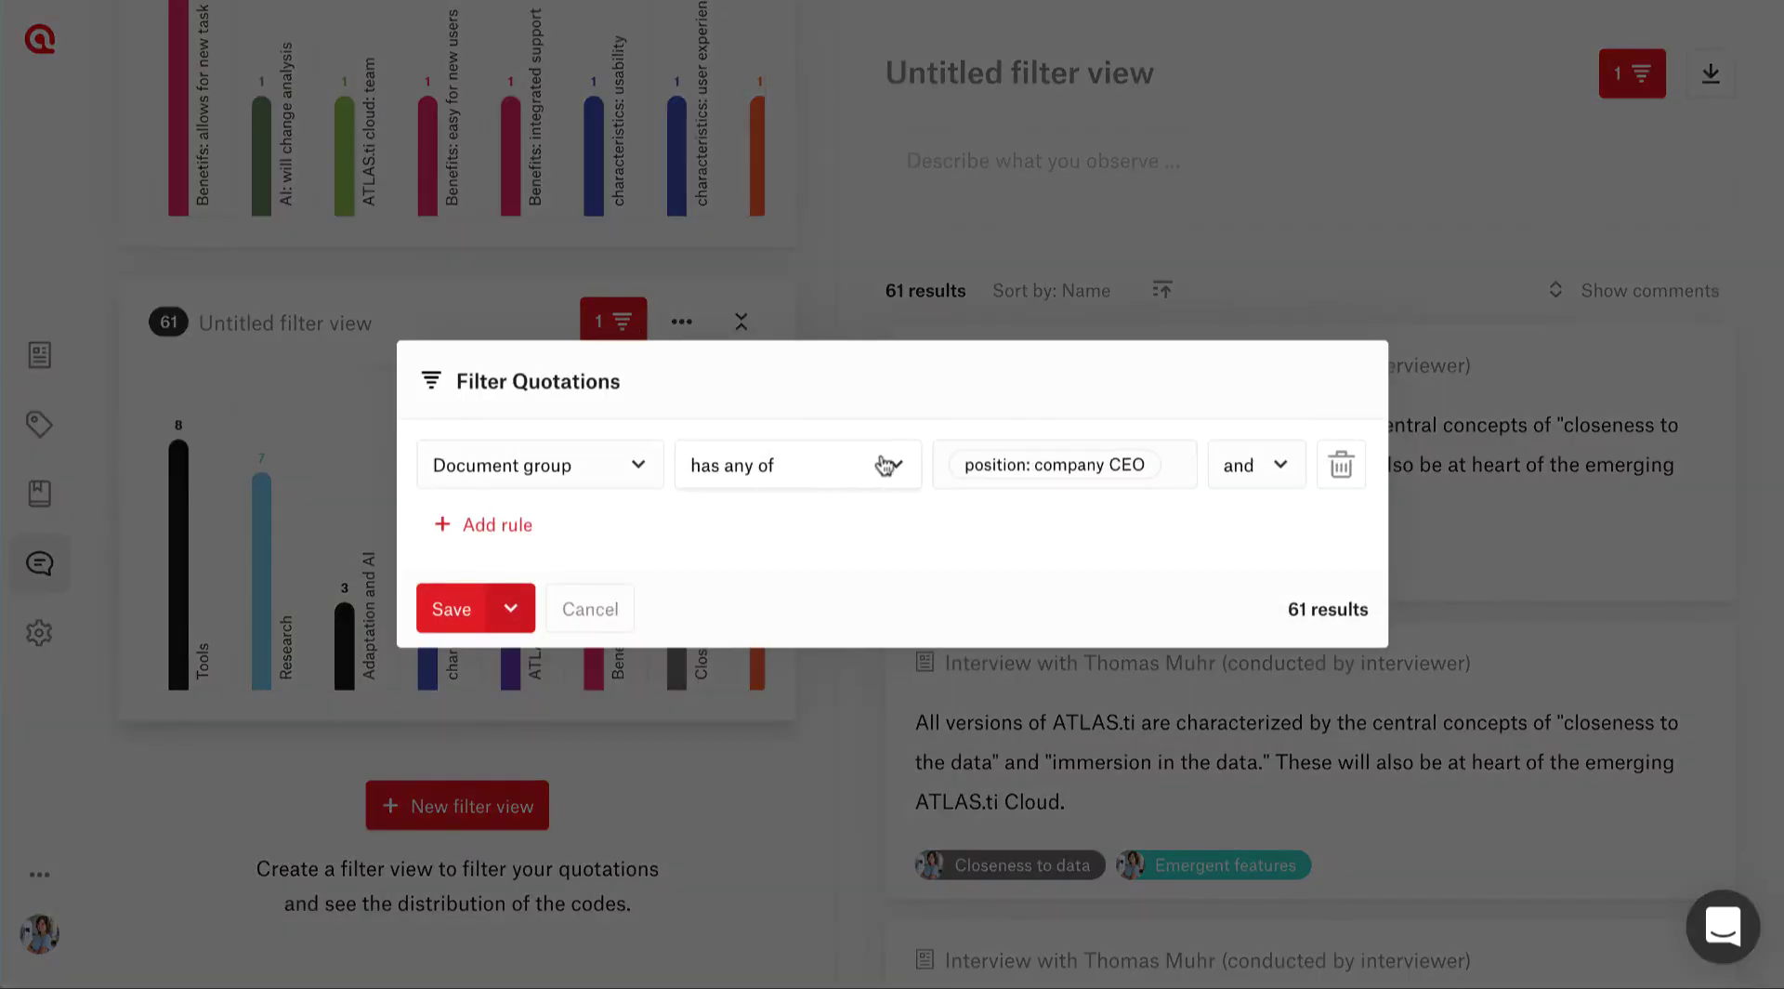
left_click(512, 523)
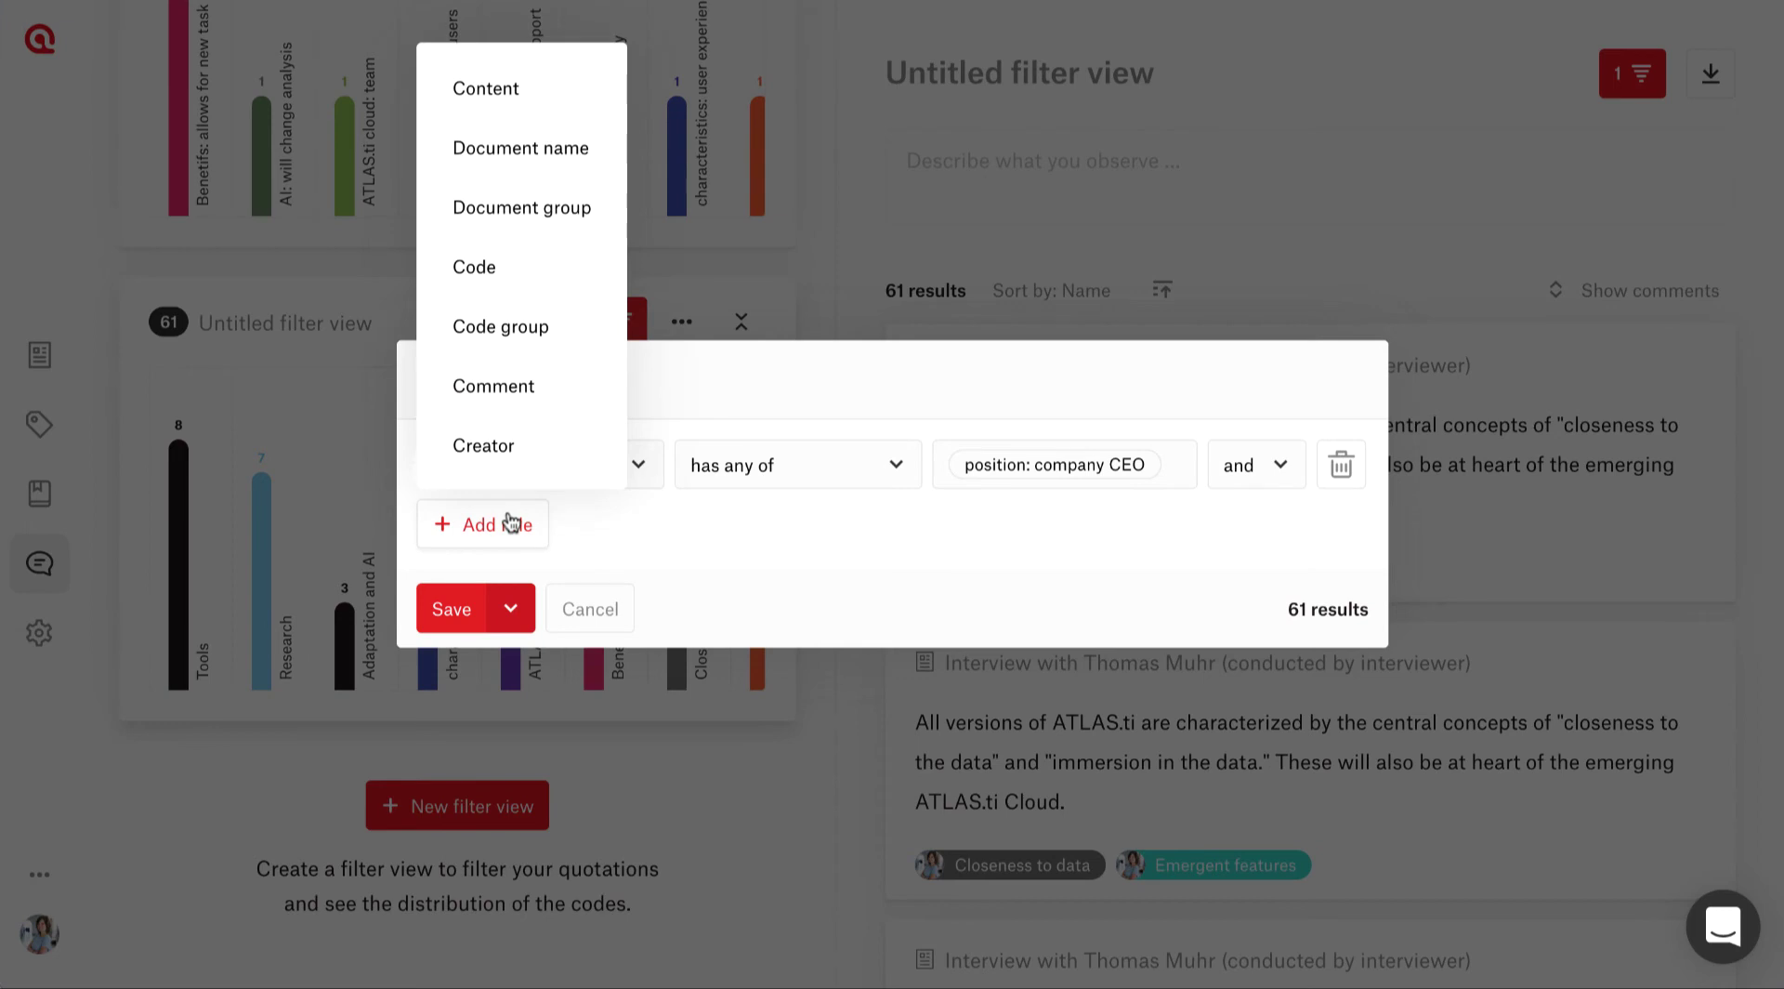
left_click(494, 330)
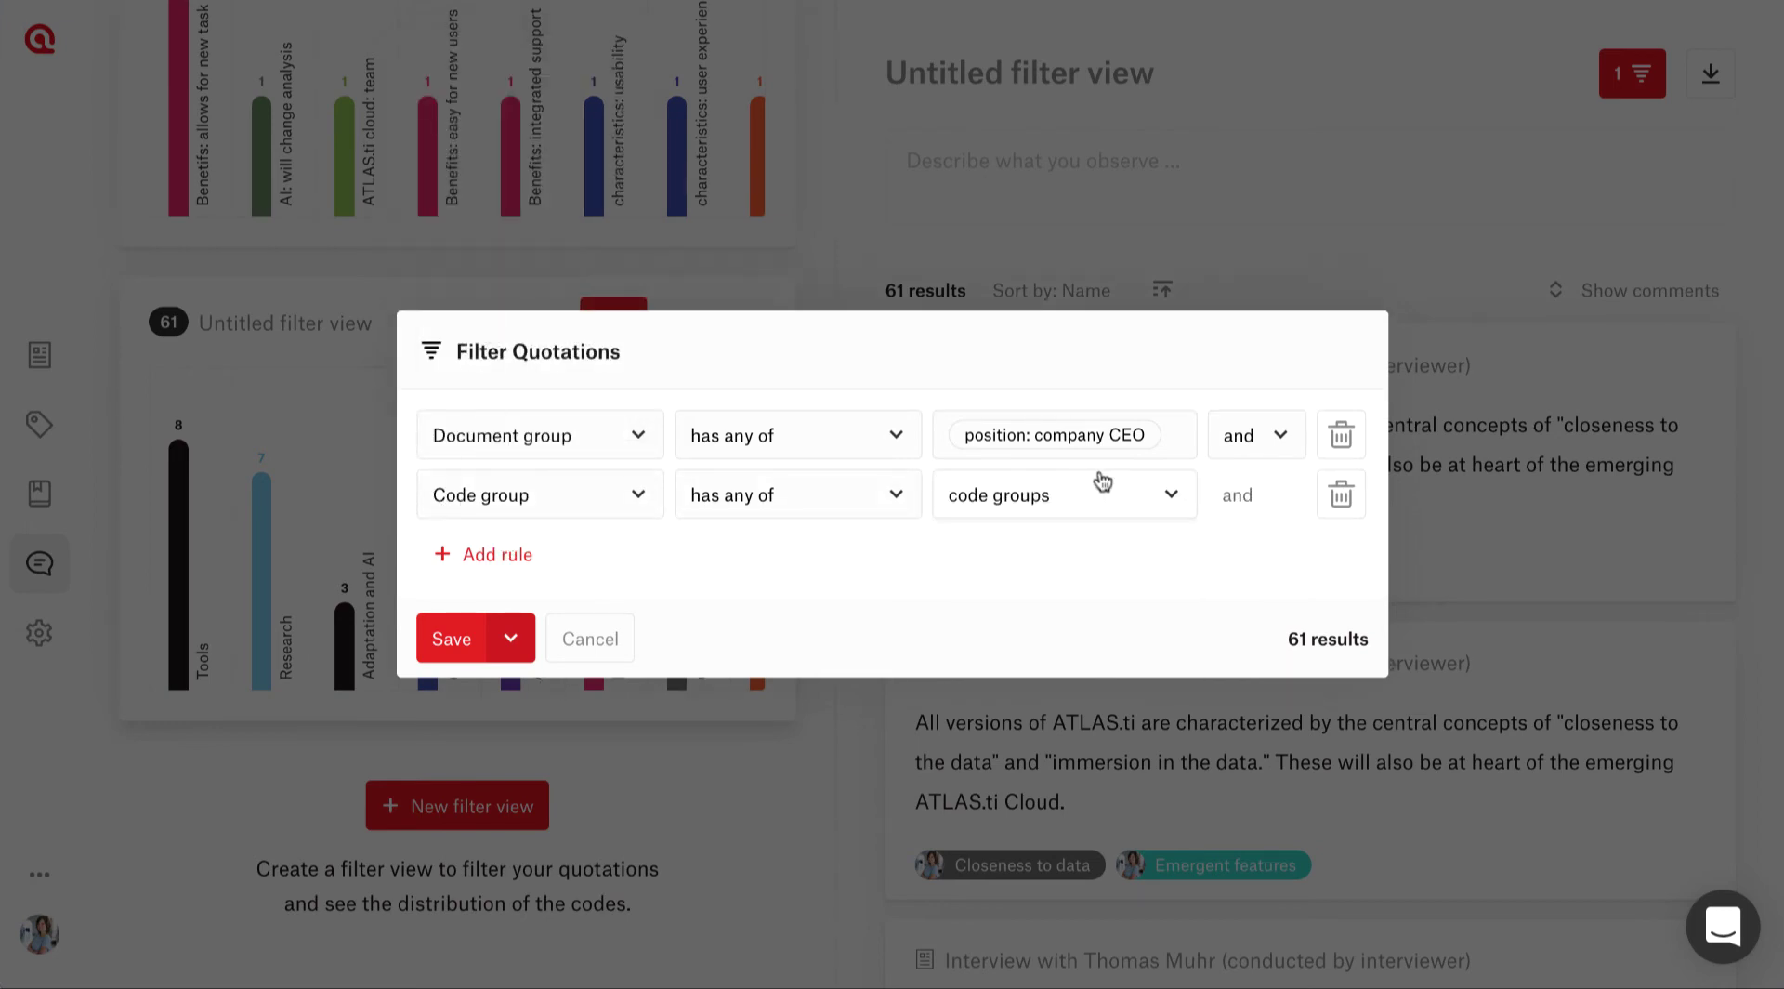
left_click(1145, 498)
scroll(1127, 629, "down", 1)
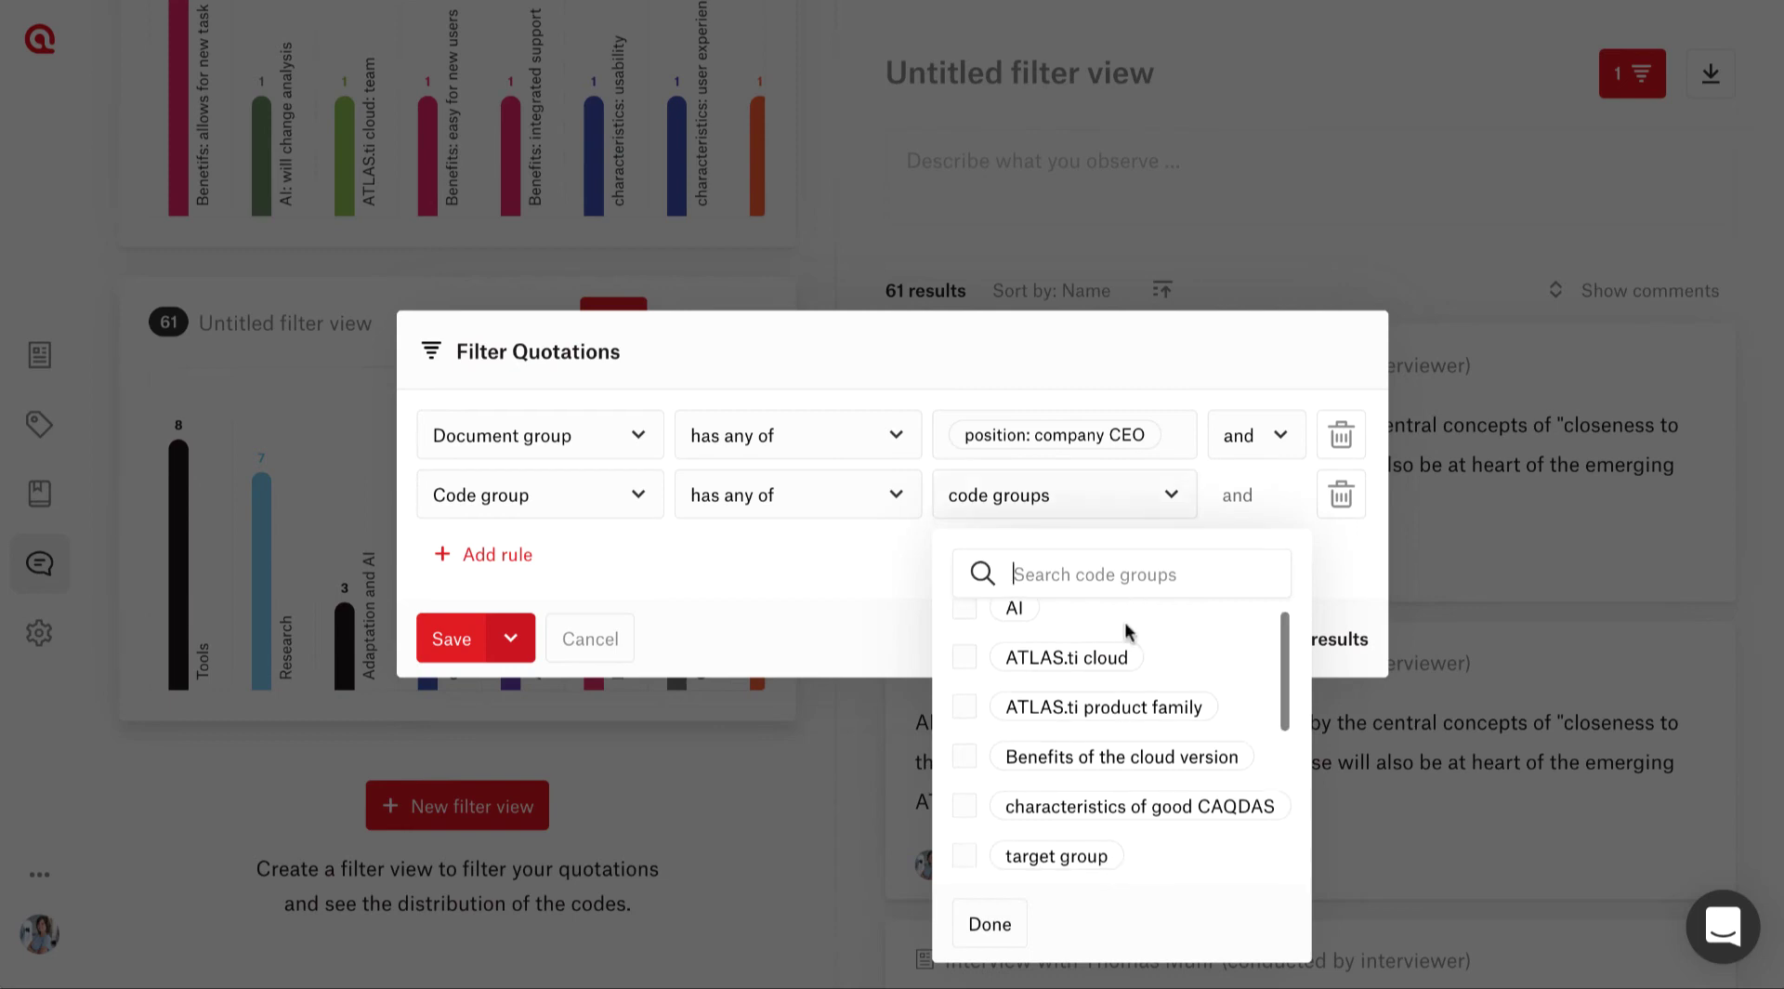
left_click(964, 758)
left_click(787, 621)
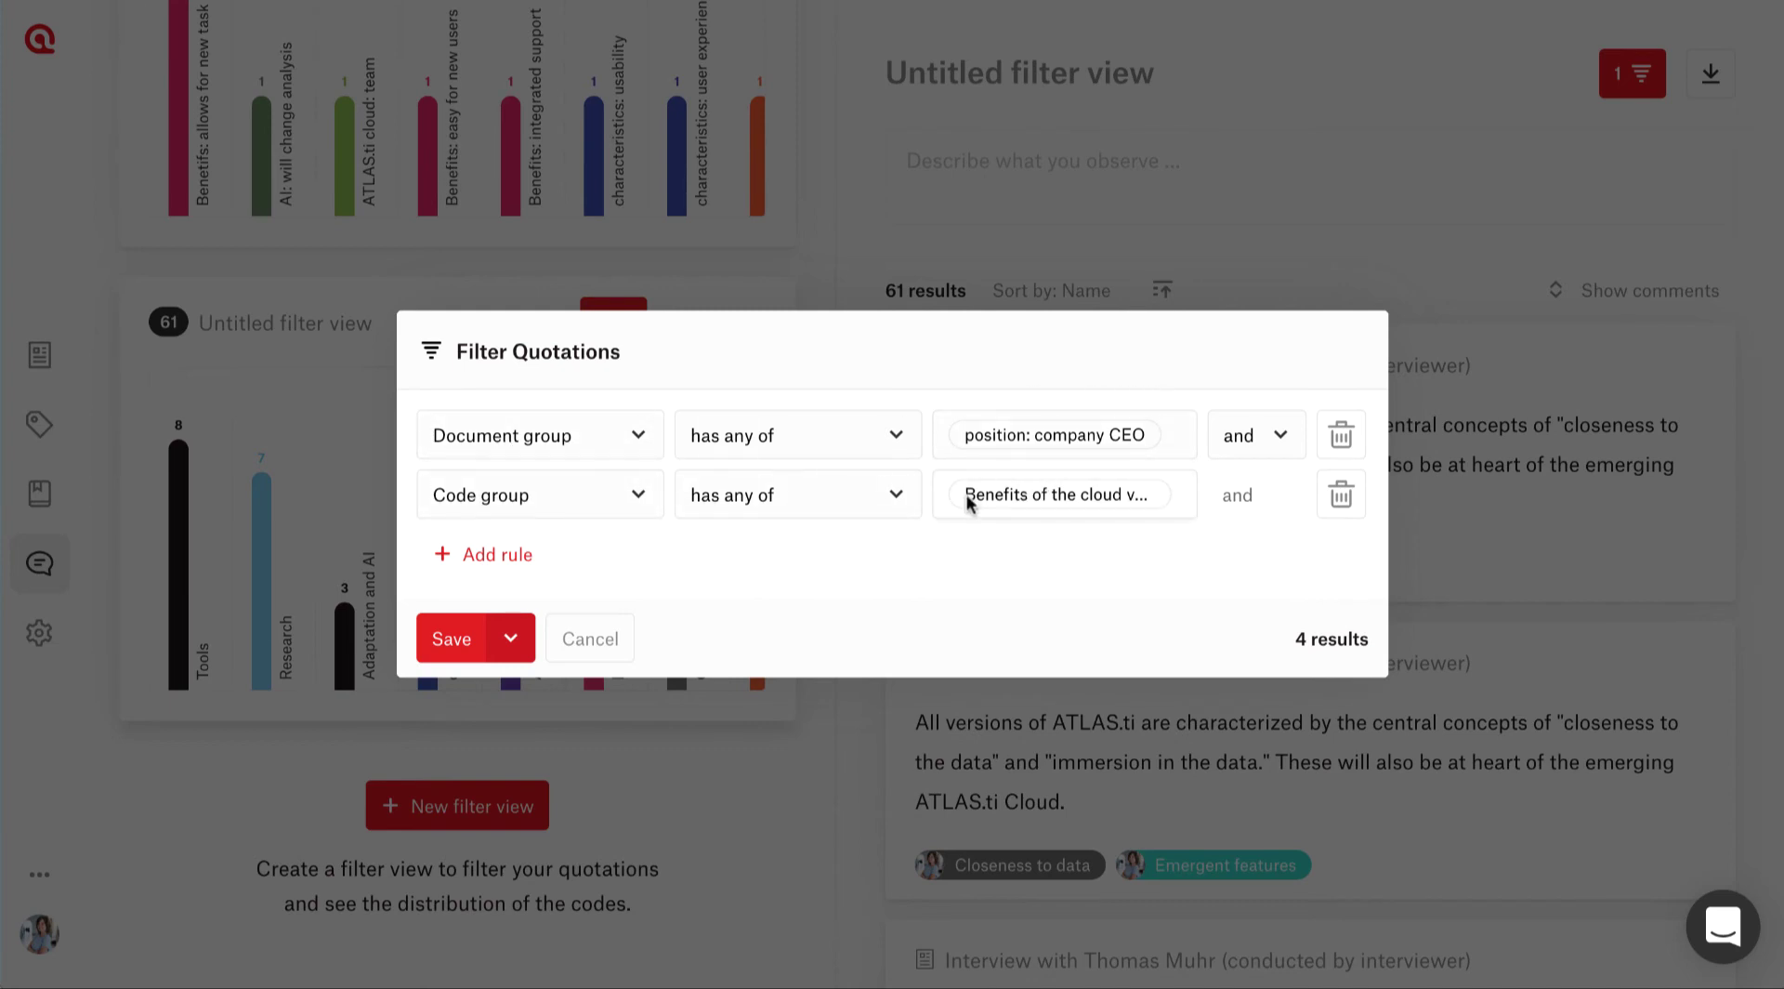
Try combining the rules with 'or', set them back to 'and', and save, giving 4 quotations.
left_click(1280, 434)
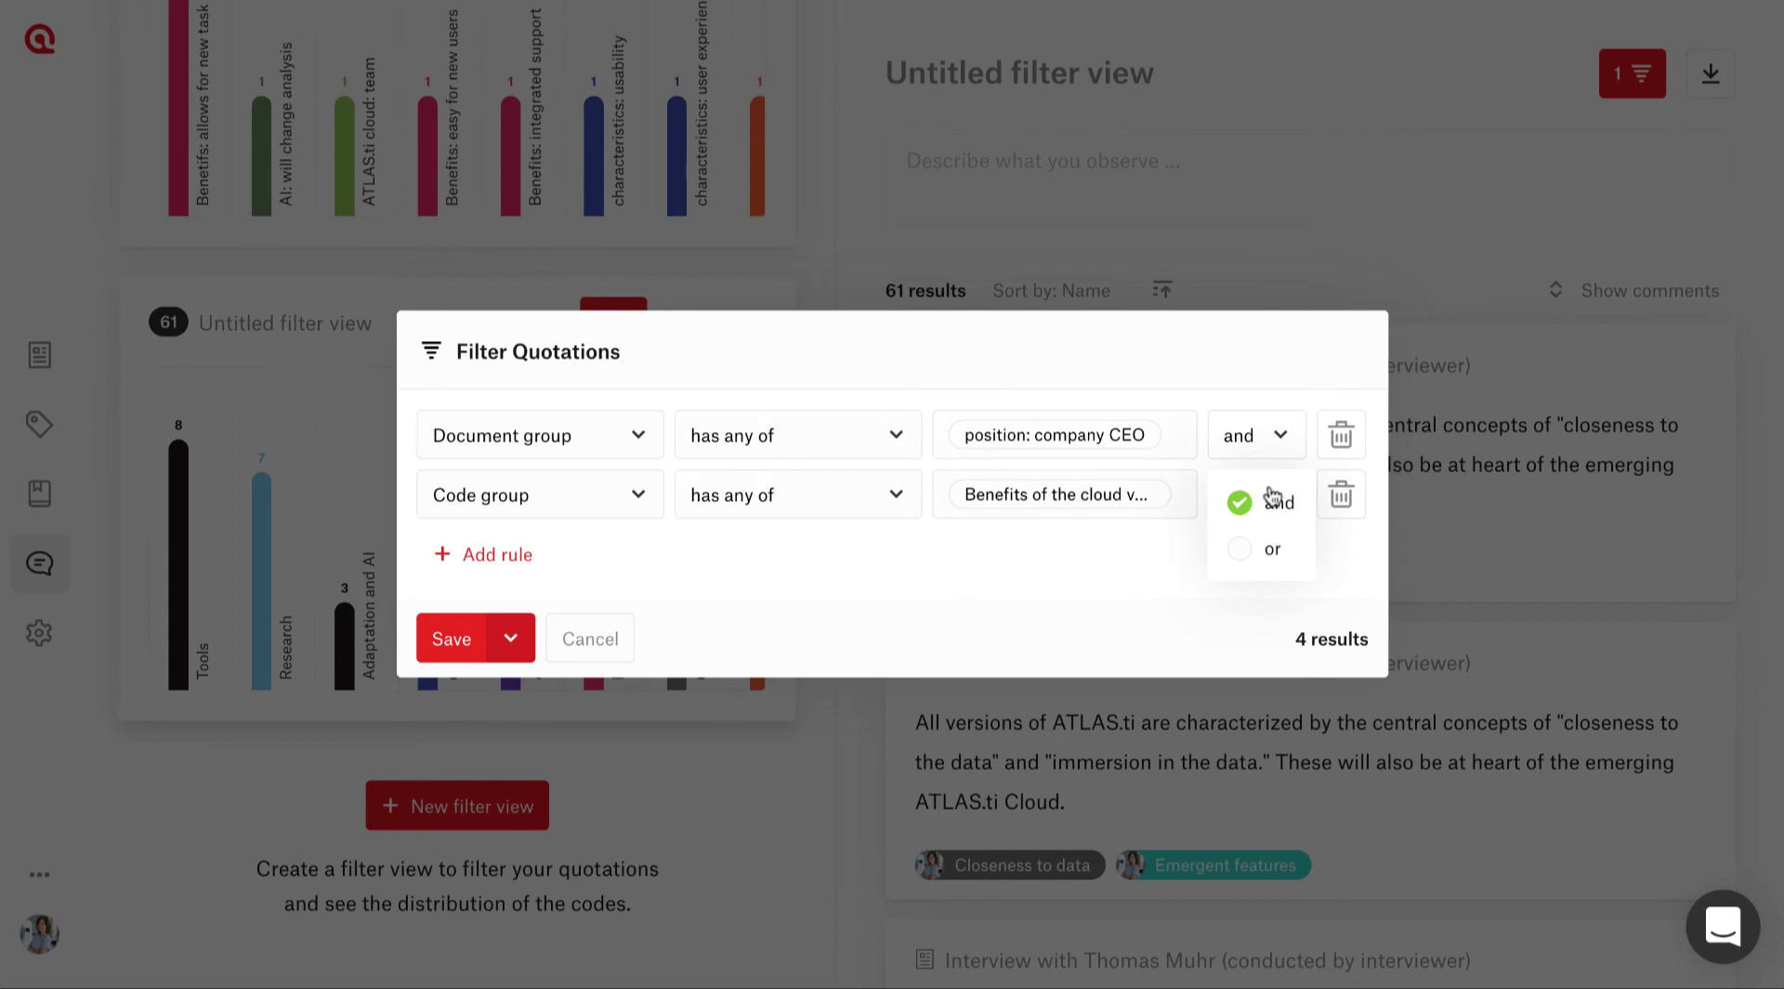
left_click(1247, 558)
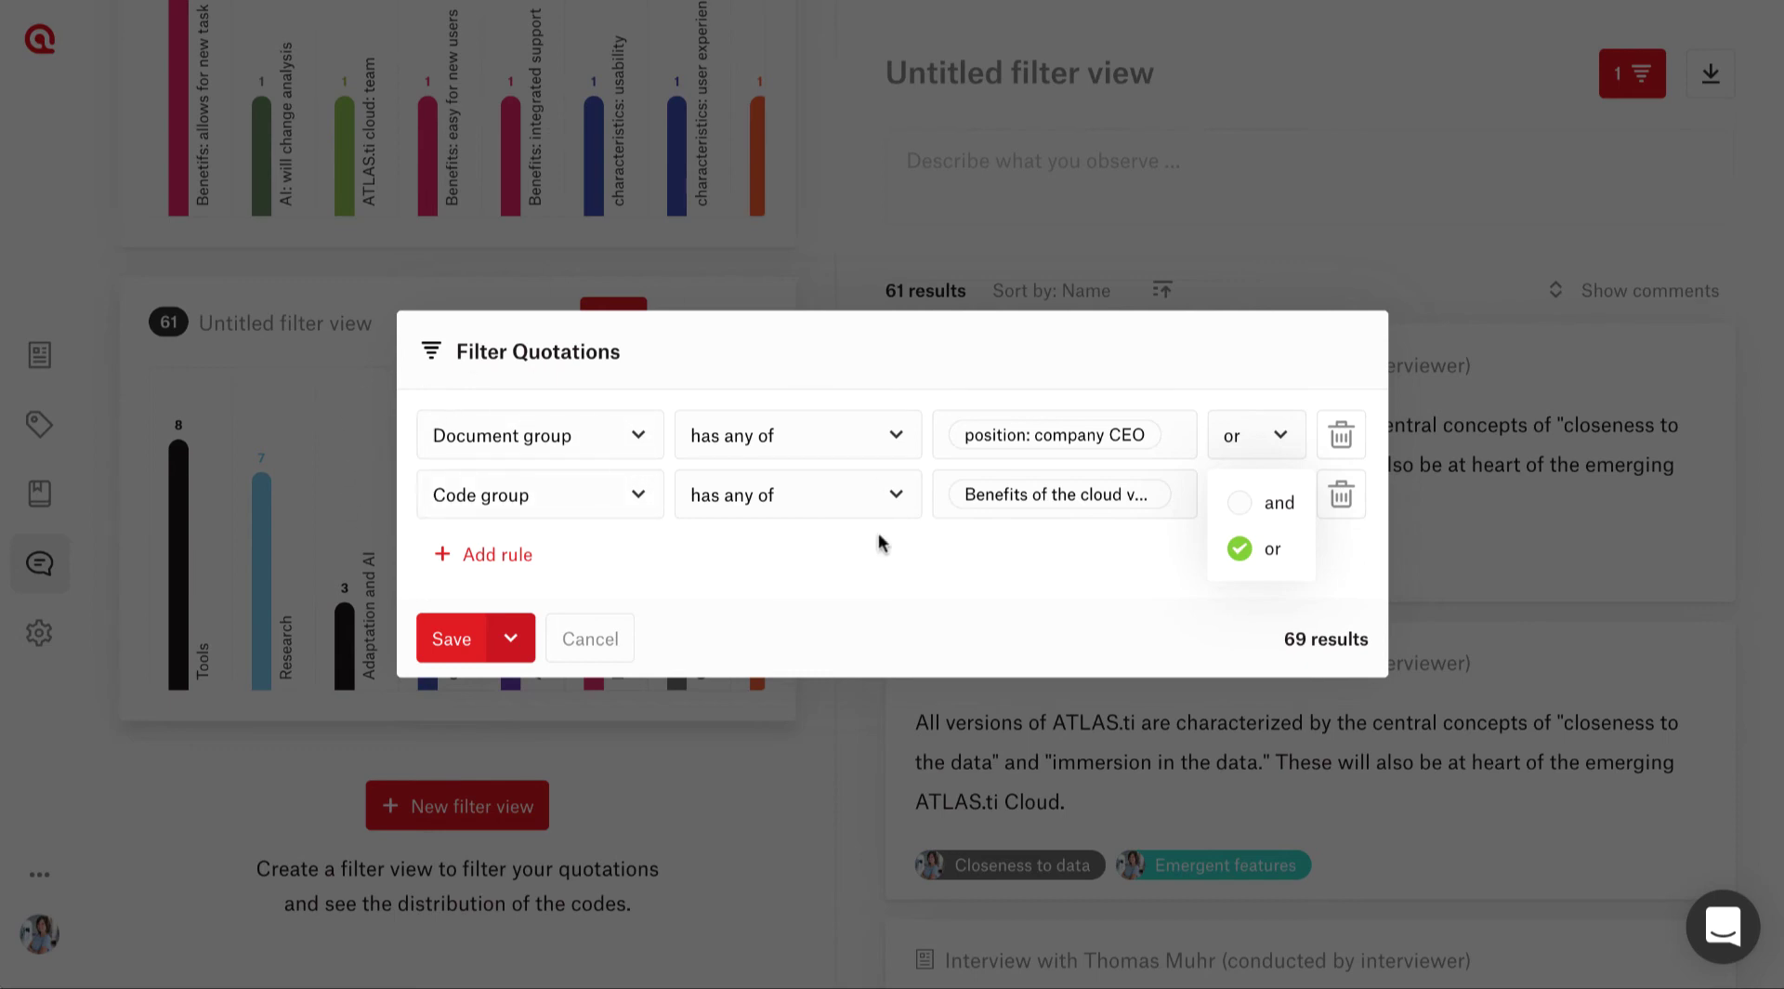
left_click(1249, 507)
left_click(453, 638)
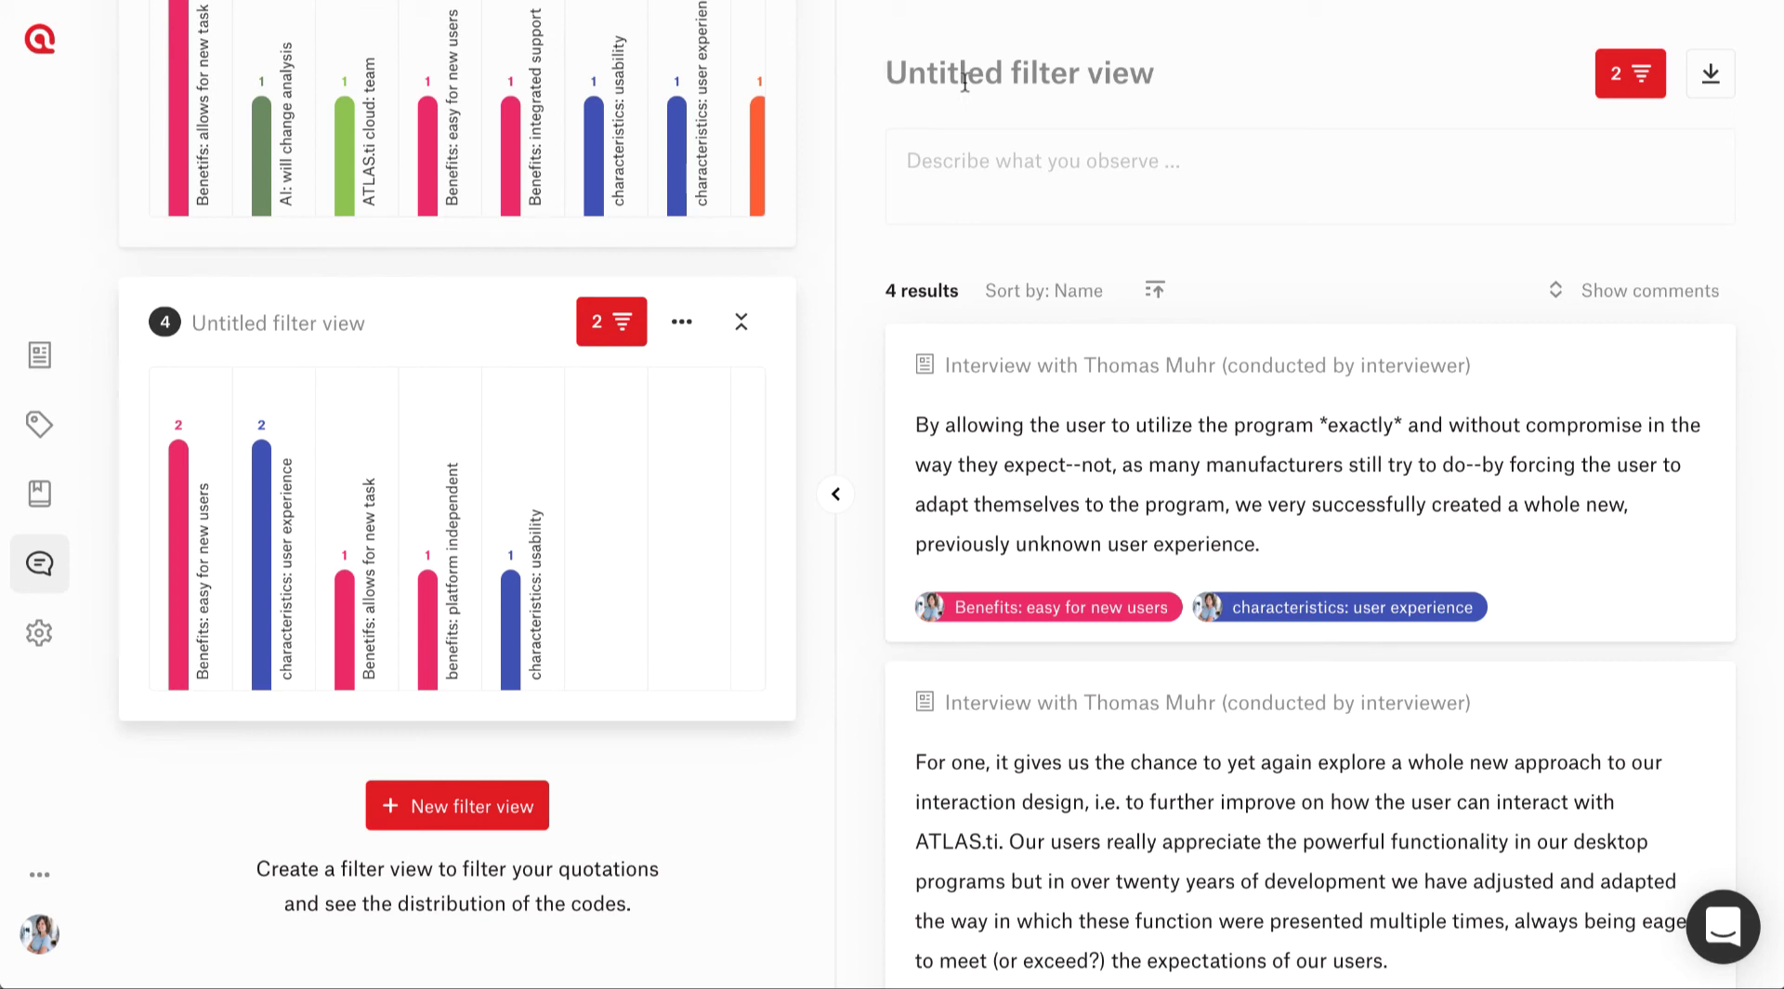
Rename the view 'CEO's perceptions of benefits', start a description 'Re', and return to all 109 quotations.
type("CEO's perceptions ")
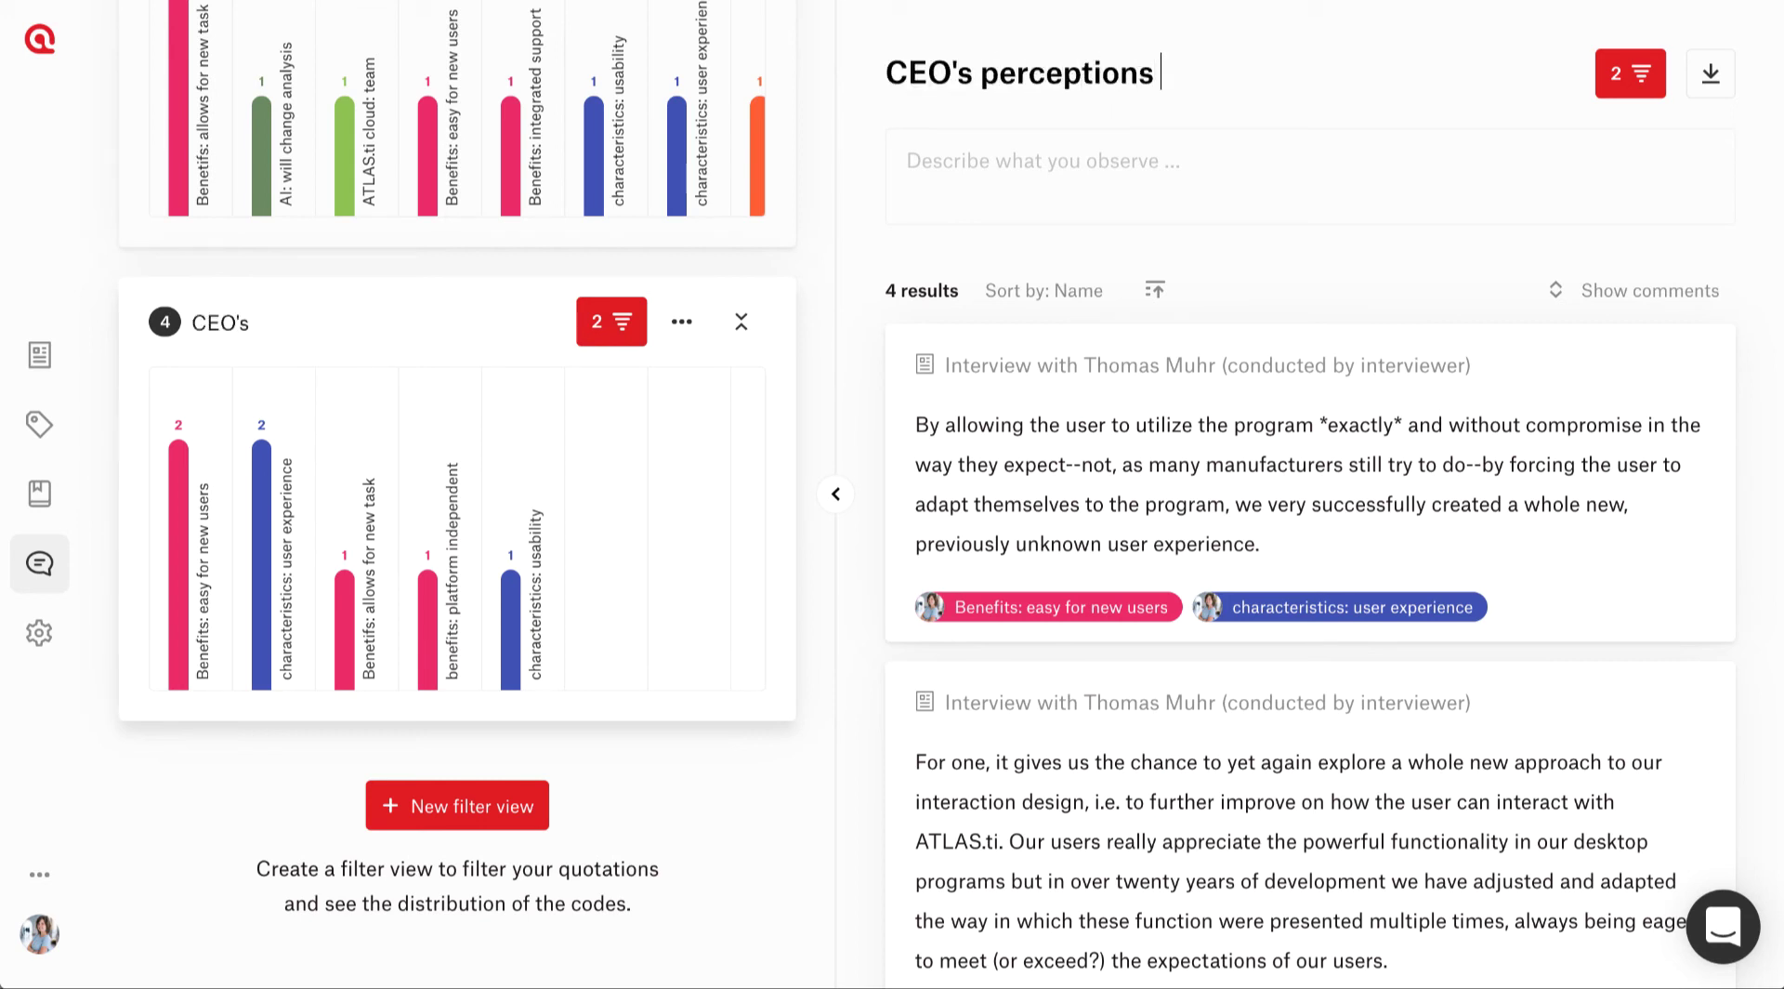
type("of benefits")
left_click(972, 150)
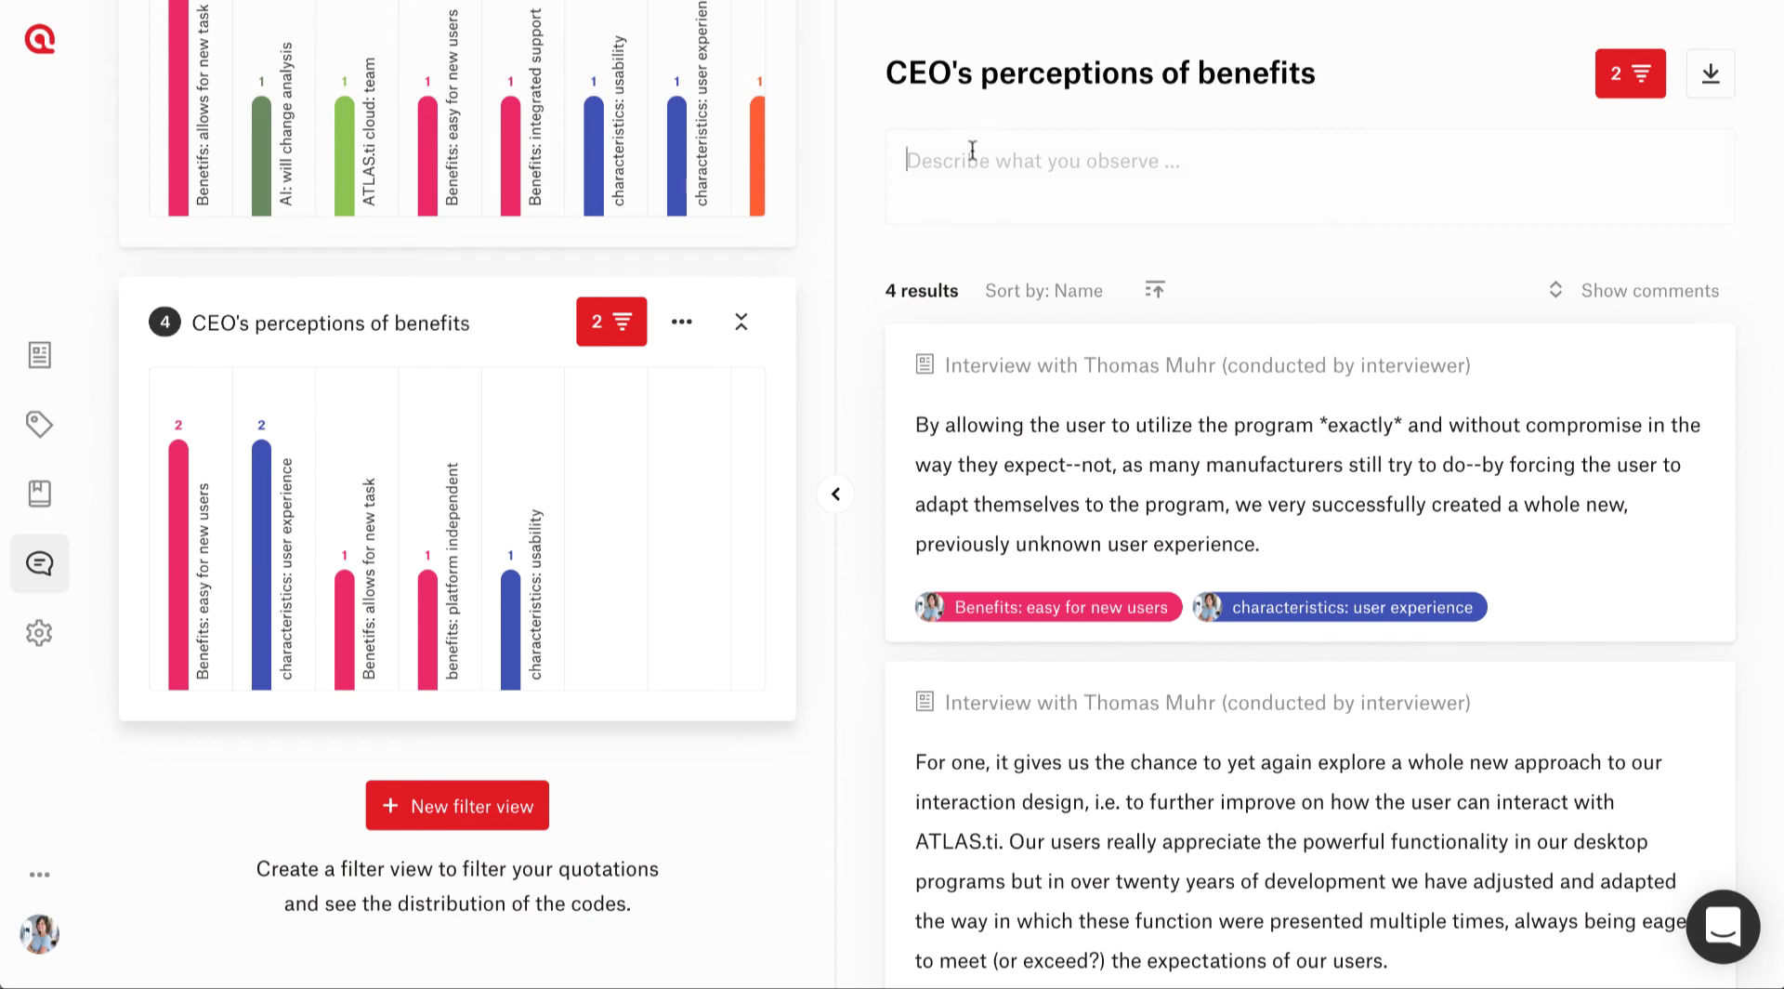
type("Re")
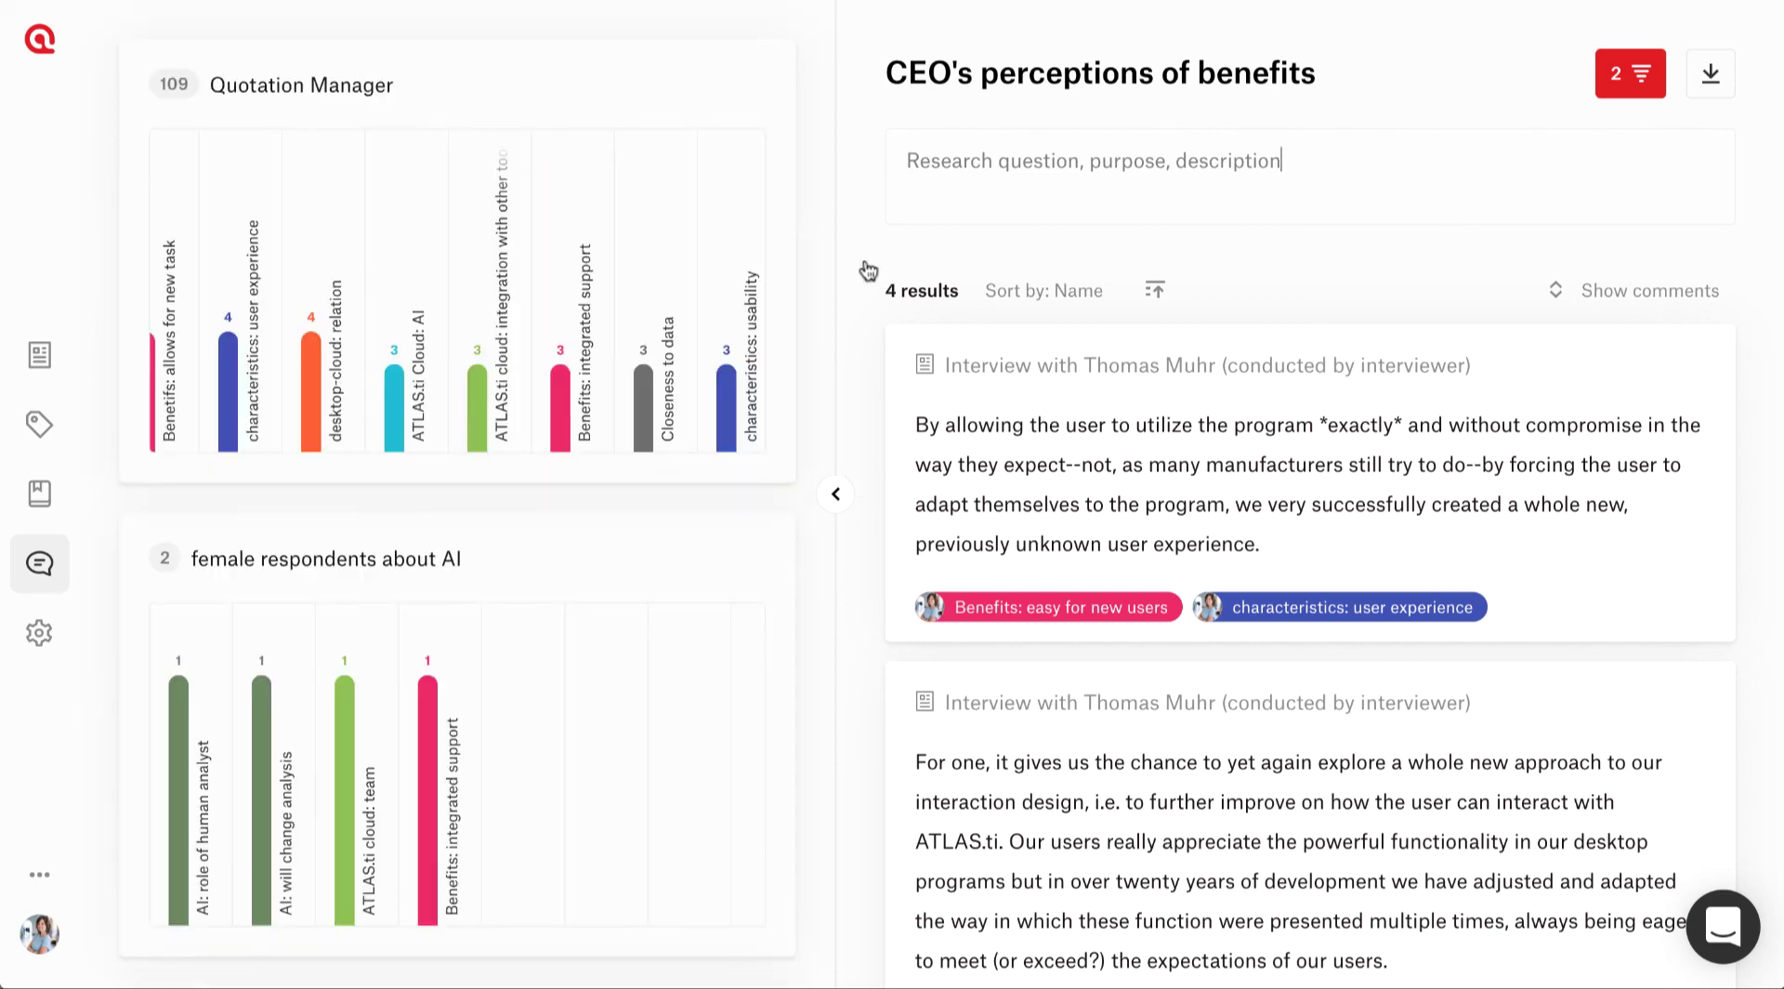
left_click(441, 85)
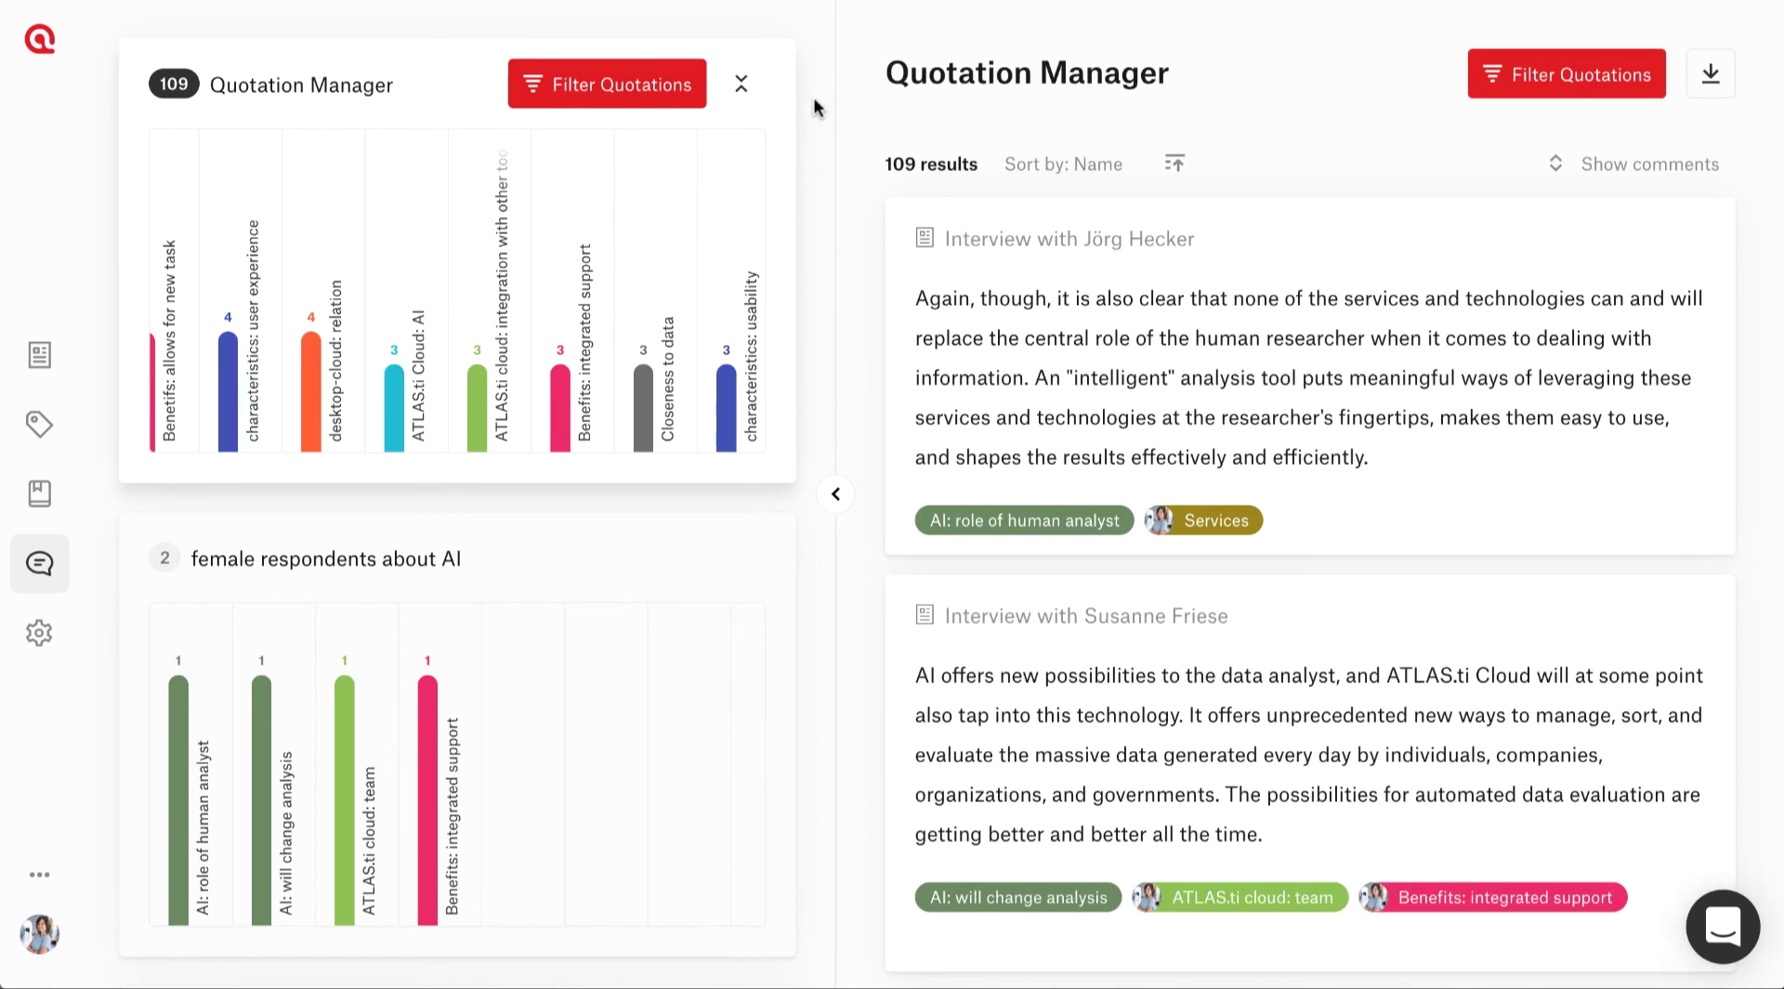